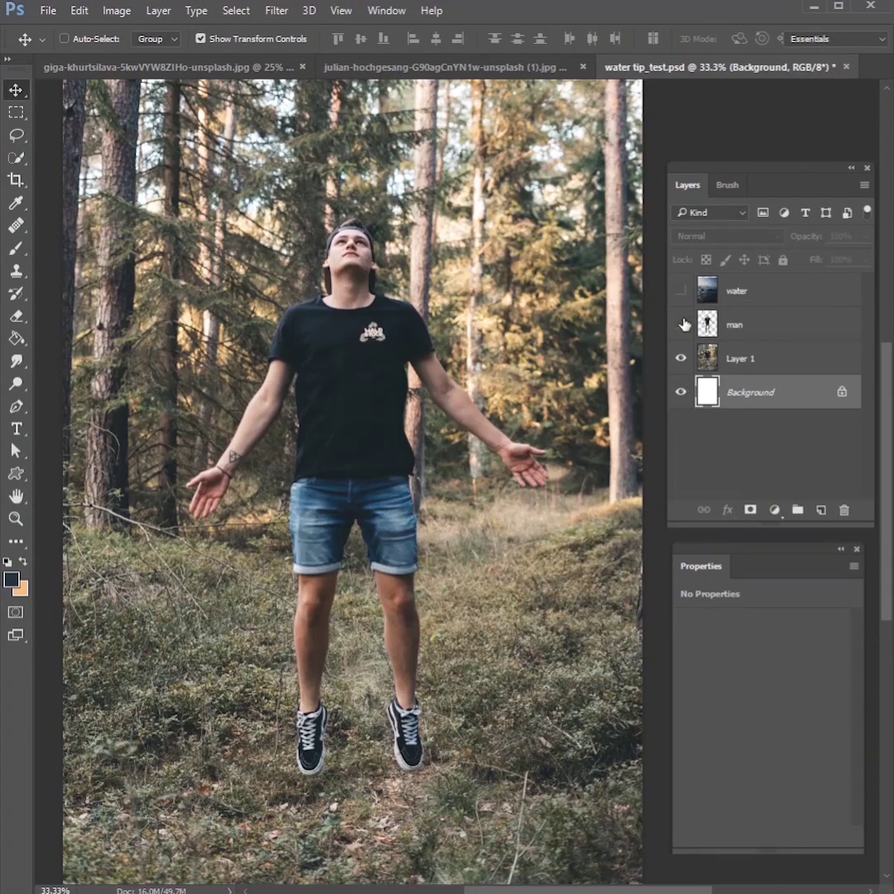
Step: Check the water layer against the forest photo, and turn on the visibility of both the man and water layers
click(735, 291)
click(680, 290)
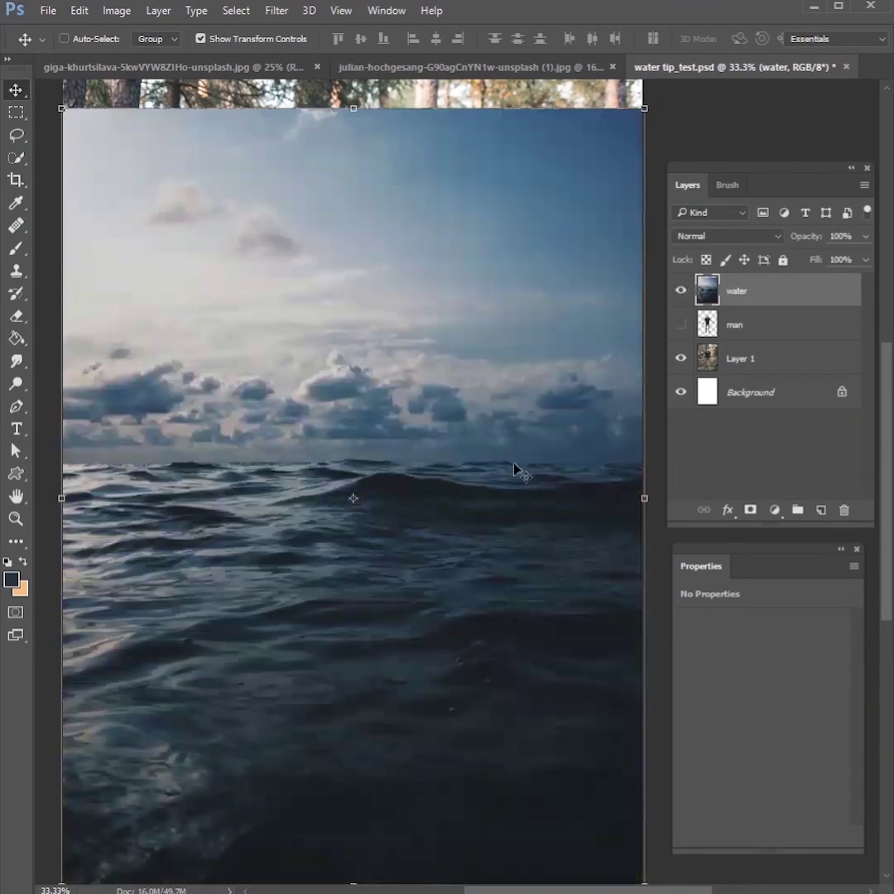
click(680, 291)
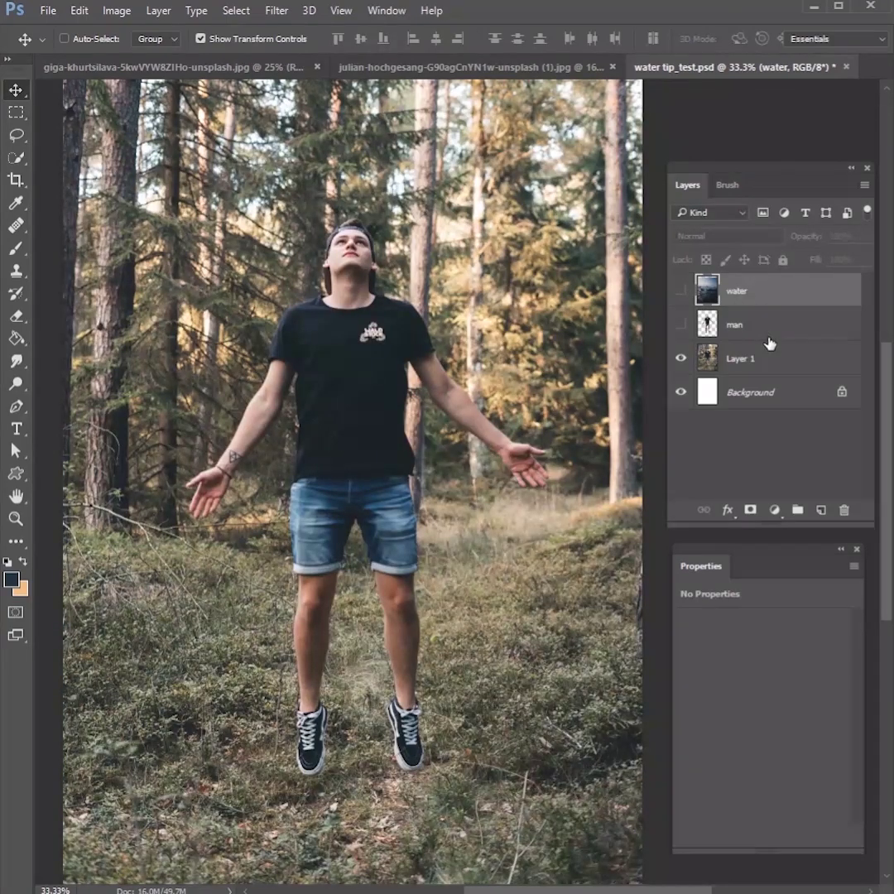
click(733, 330)
click(681, 324)
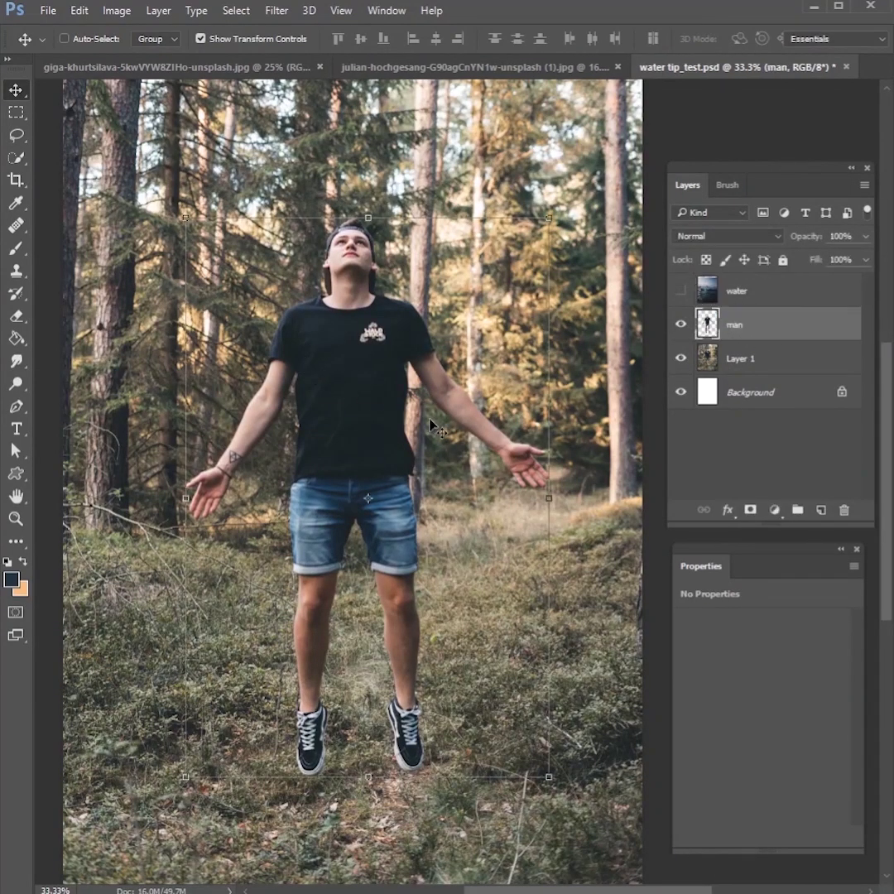
drag(424, 422, 459, 393)
click(680, 292)
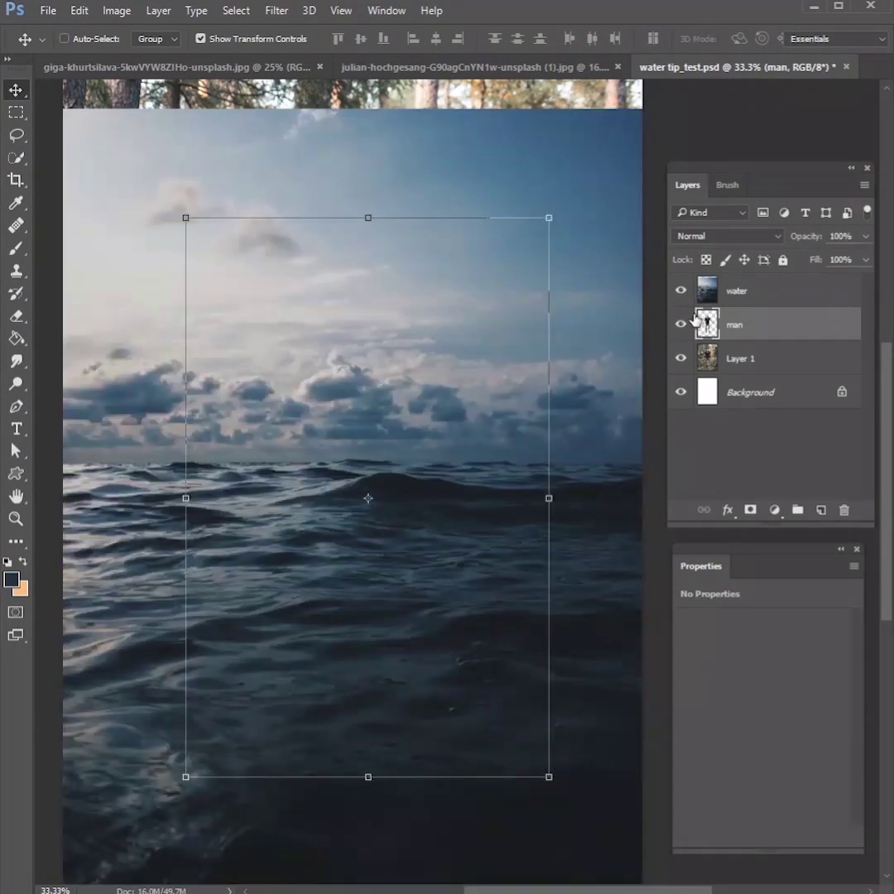
Step: Load the man layer's outline as a selection, add it as a layer mask to the water layer, and invert the mask
click(717, 383)
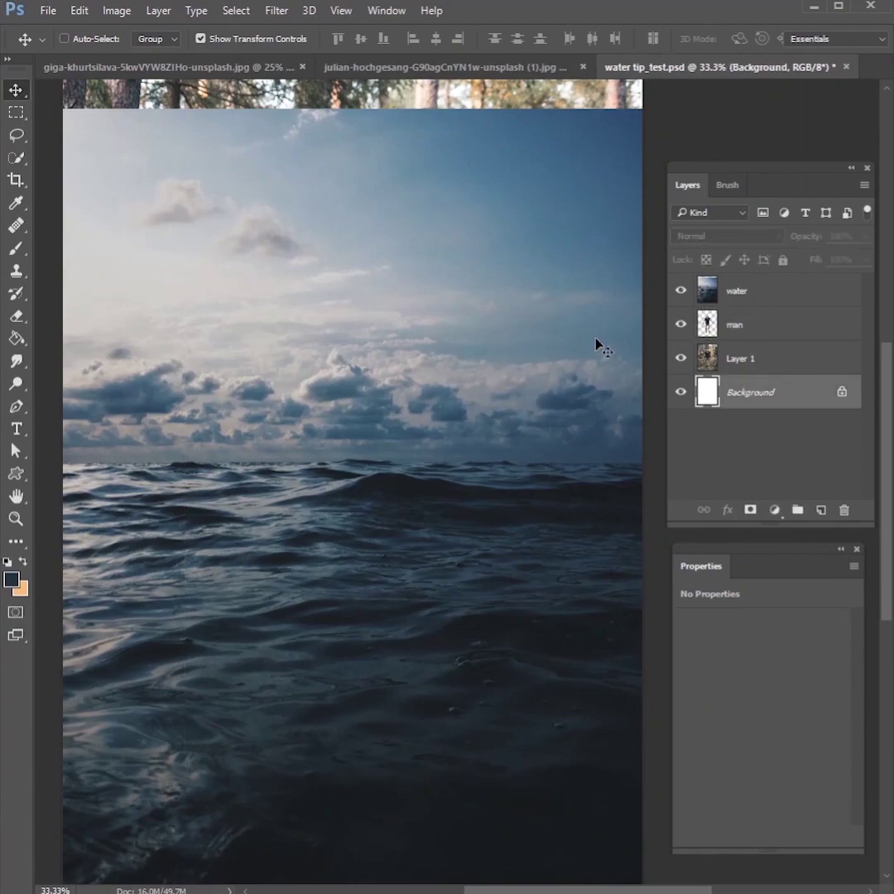
ctrl+click(709, 329)
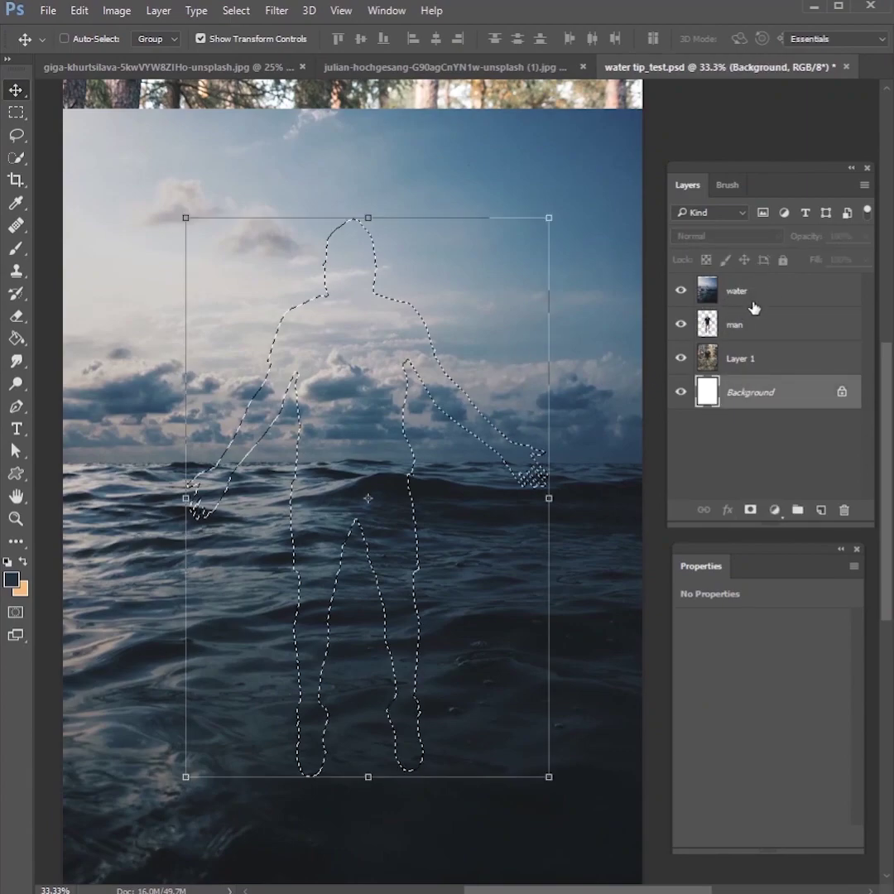
click(738, 294)
click(752, 509)
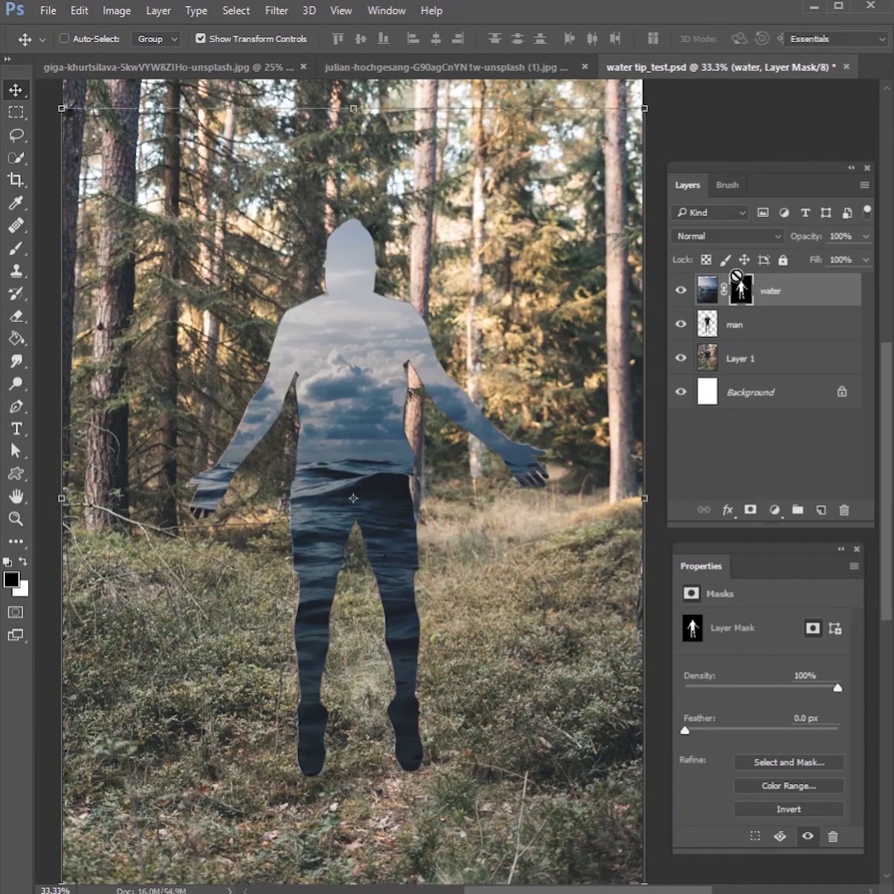
key(ctrl+i)
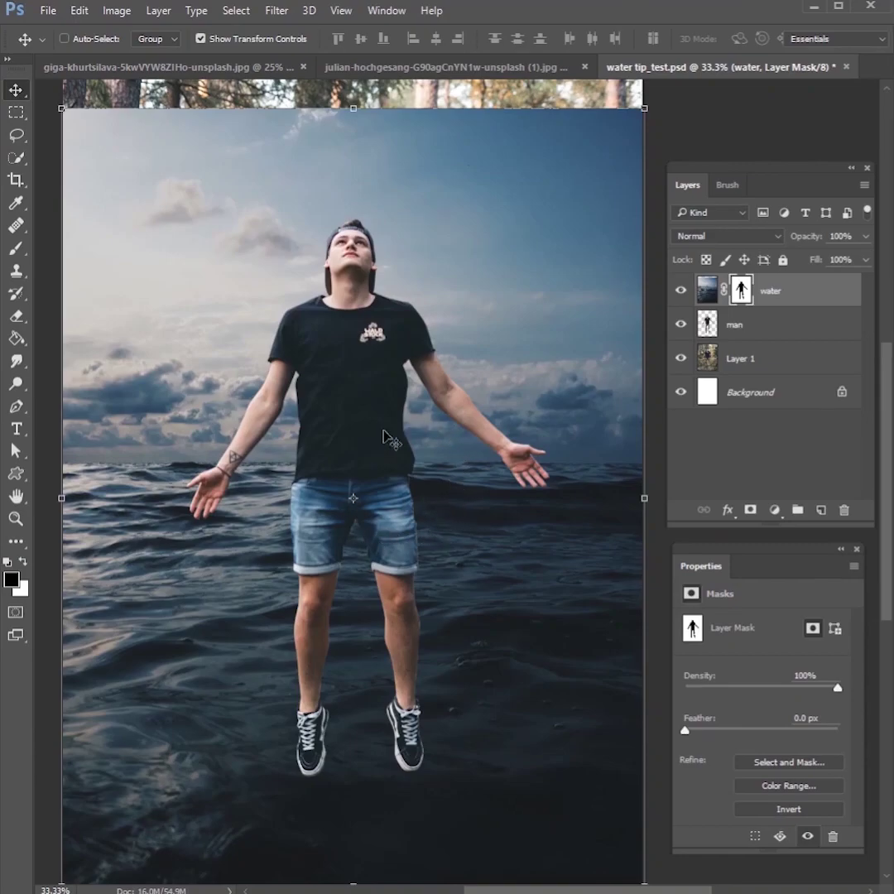
Step: Set up a soft white Brush at 111 px and 100% flow for painting on the water layer's mask
click(757, 396)
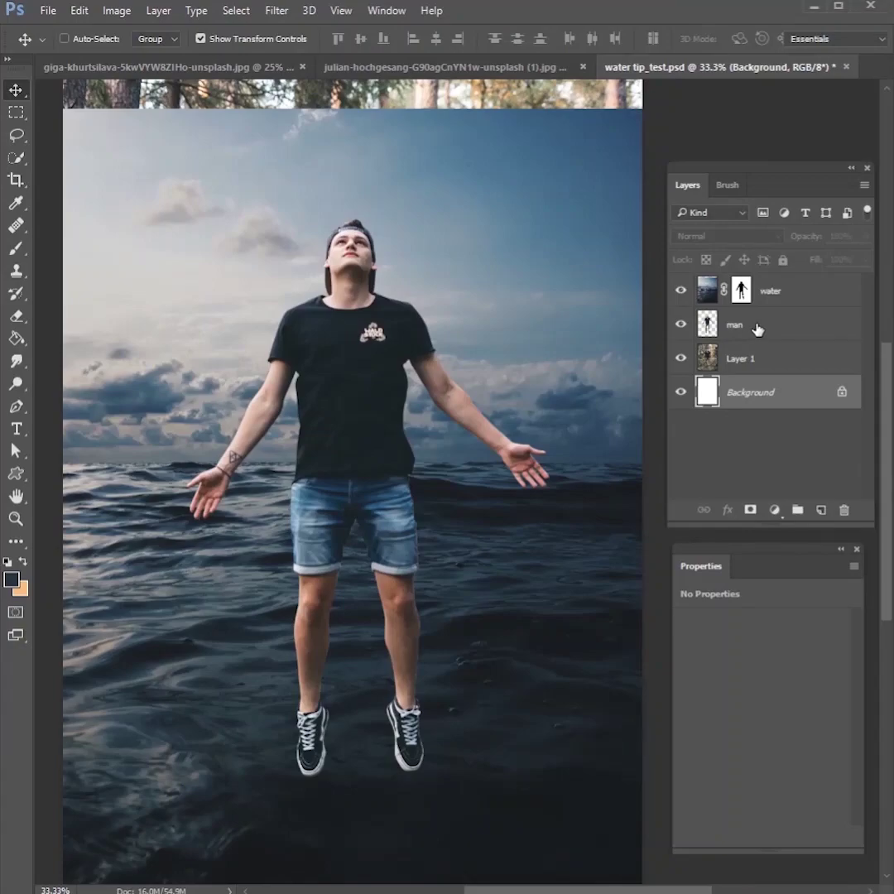
click(741, 291)
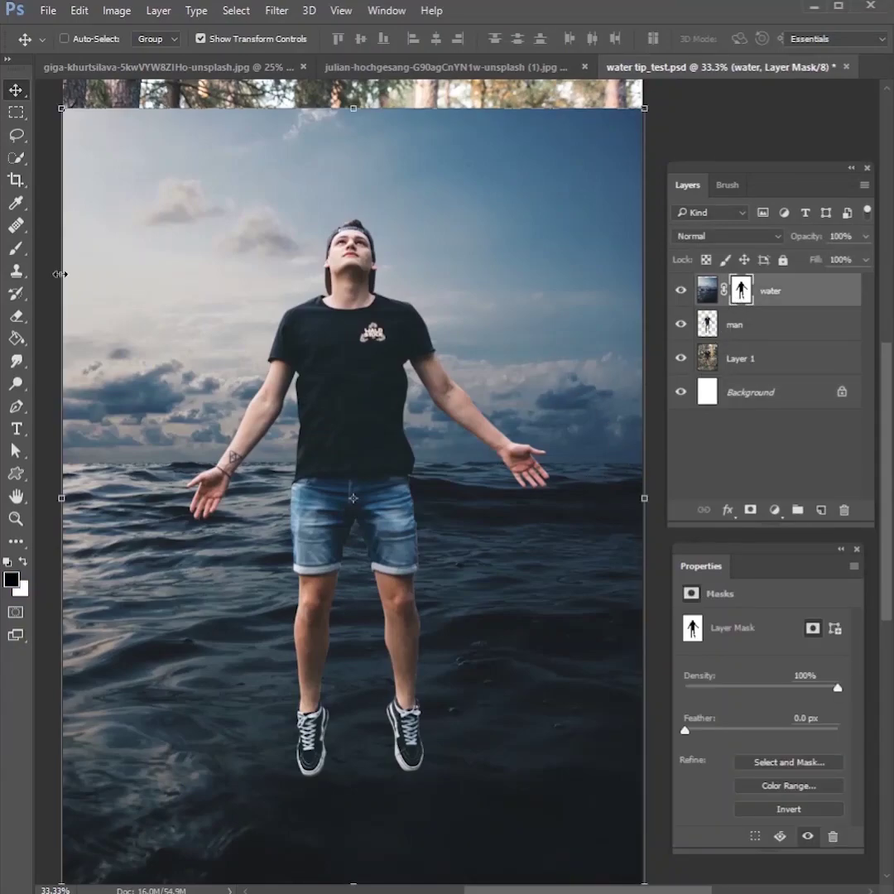
click(16, 249)
right_click(579, 623)
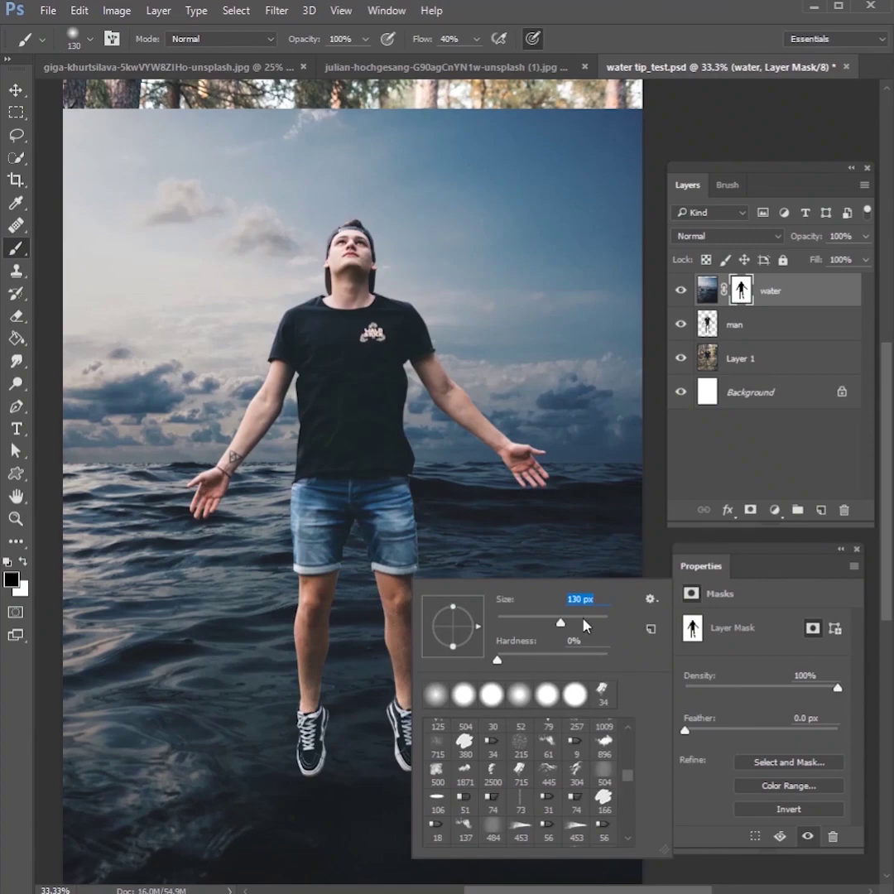
click(741, 290)
key(x)
right_click(422, 469)
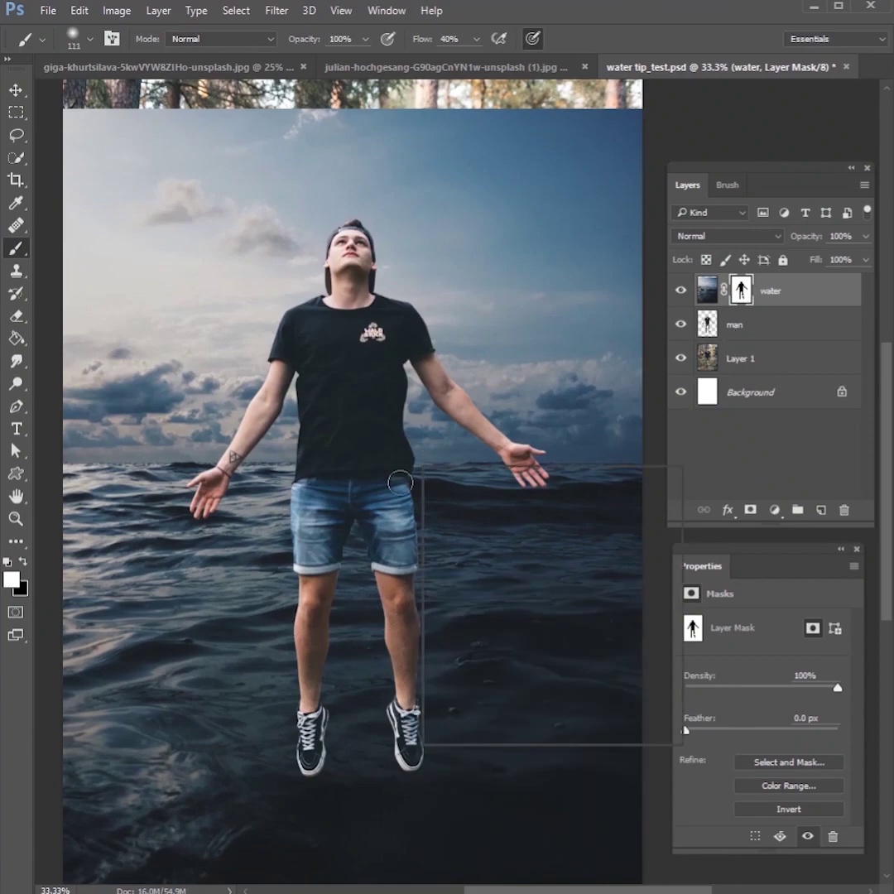
click(476, 39)
drag(477, 60, 530, 63)
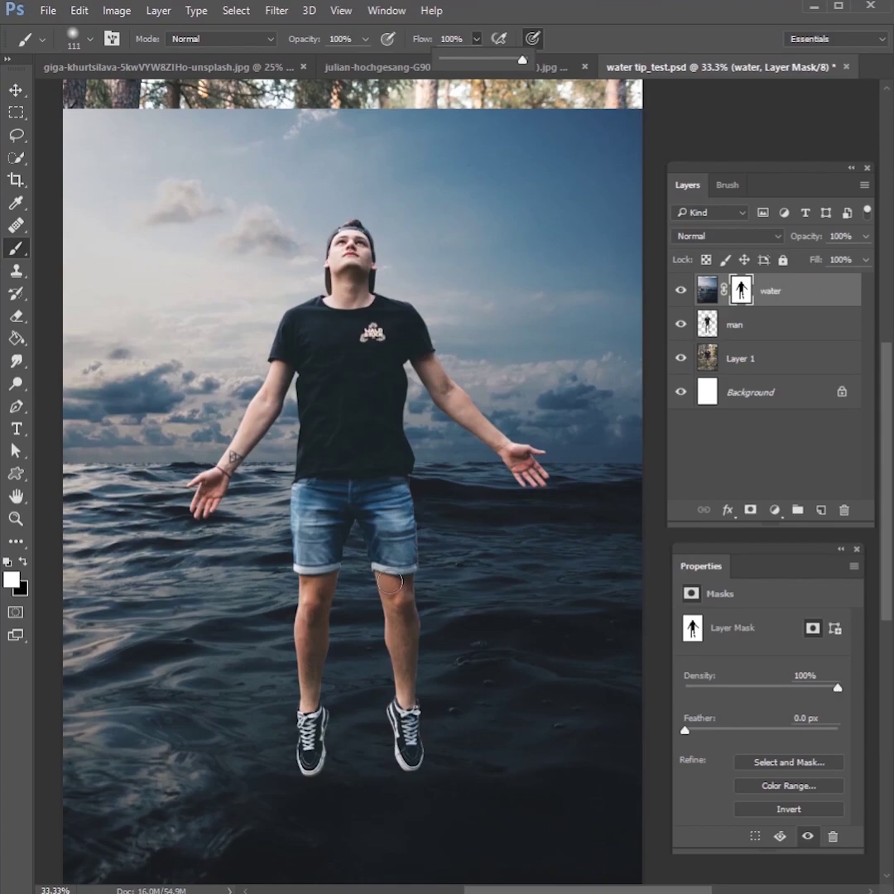
Step: Paint the water back over the man's legs from the knees down on the mask, using a 165 px brush for the lower part
right_click(391, 578)
mouse_move(255, 615)
mouse_down()
mouse_move(327, 610)
mouse_move(256, 610)
mouse_move(287, 612)
mouse_up()
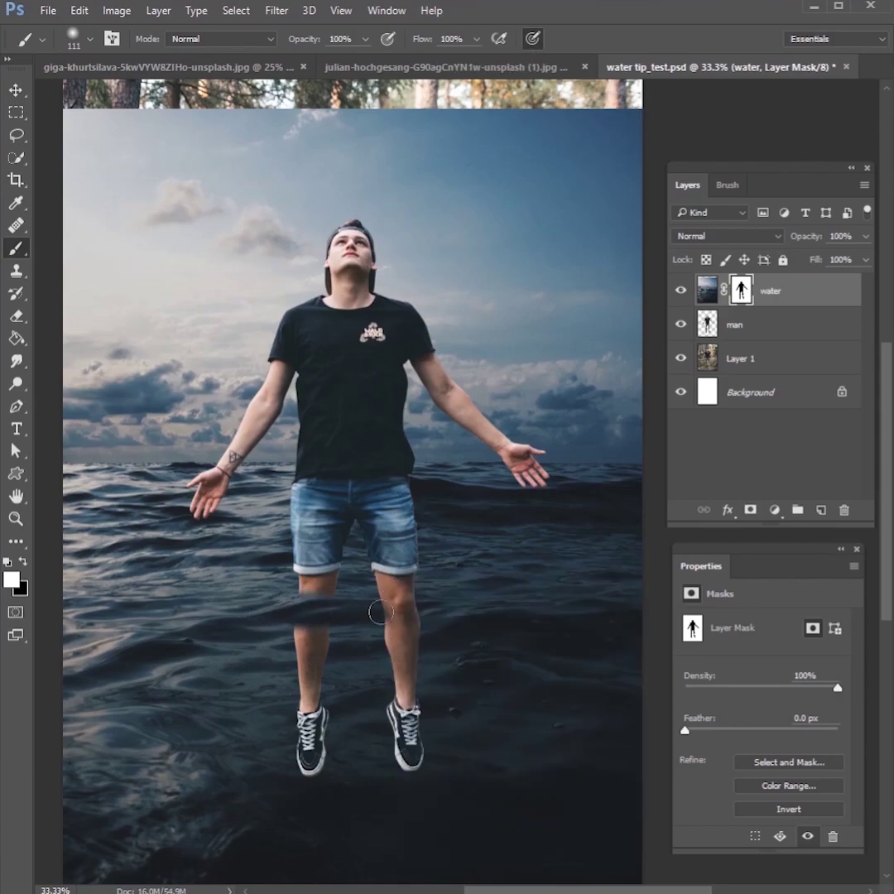
drag(381, 611, 368, 607)
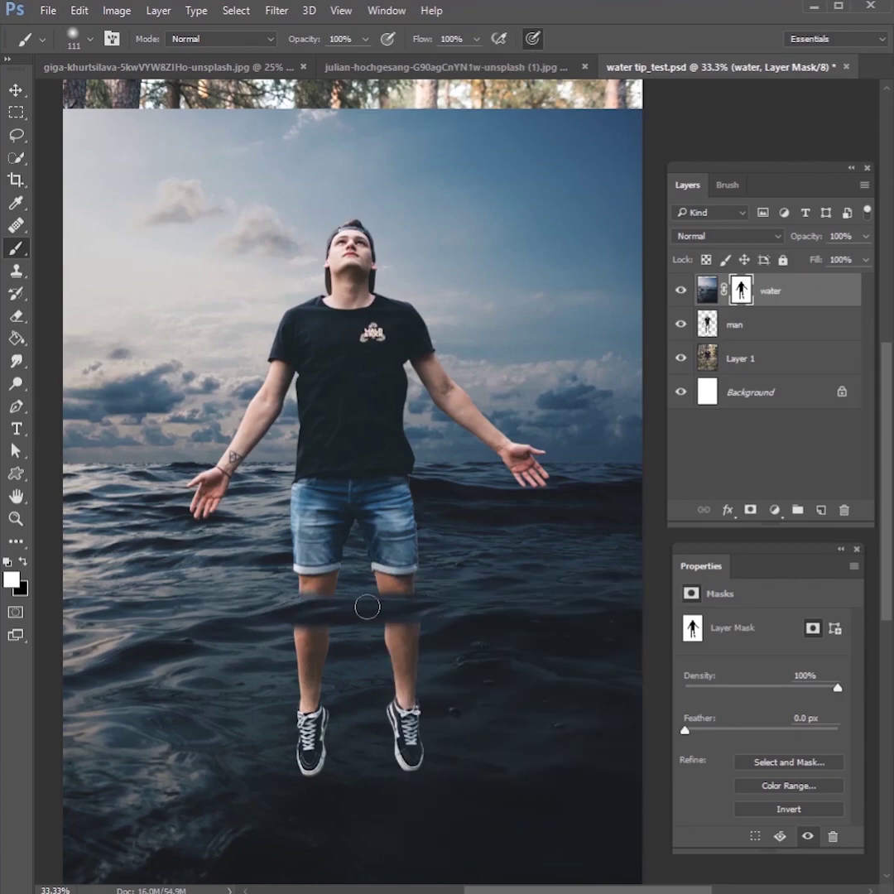
right_click(336, 674)
drag(489, 713, 503, 713)
mouse_move(325, 667)
mouse_down()
mouse_move(303, 638)
mouse_move(336, 632)
mouse_move(306, 659)
mouse_move(303, 752)
mouse_move(338, 720)
mouse_move(326, 665)
mouse_move(331, 778)
mouse_move(402, 690)
mouse_up()
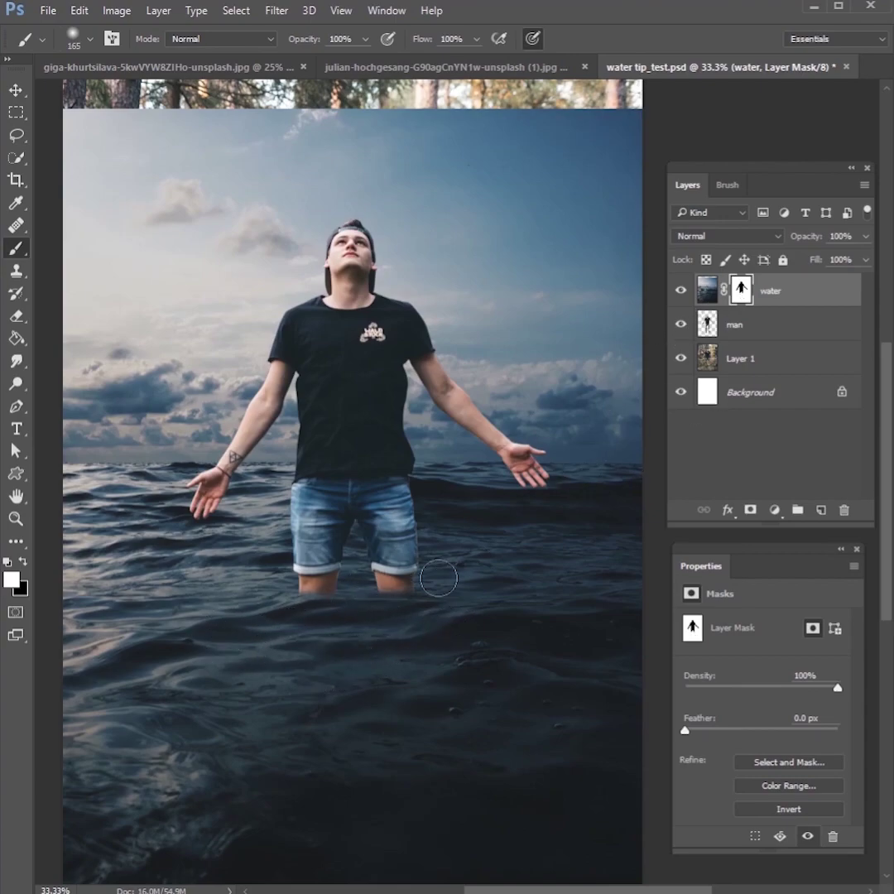
Step: Paint a curved lower water edge across the knees on the mask with a black 94 px brush at 100% hardness
key(x)
right_click(525, 584)
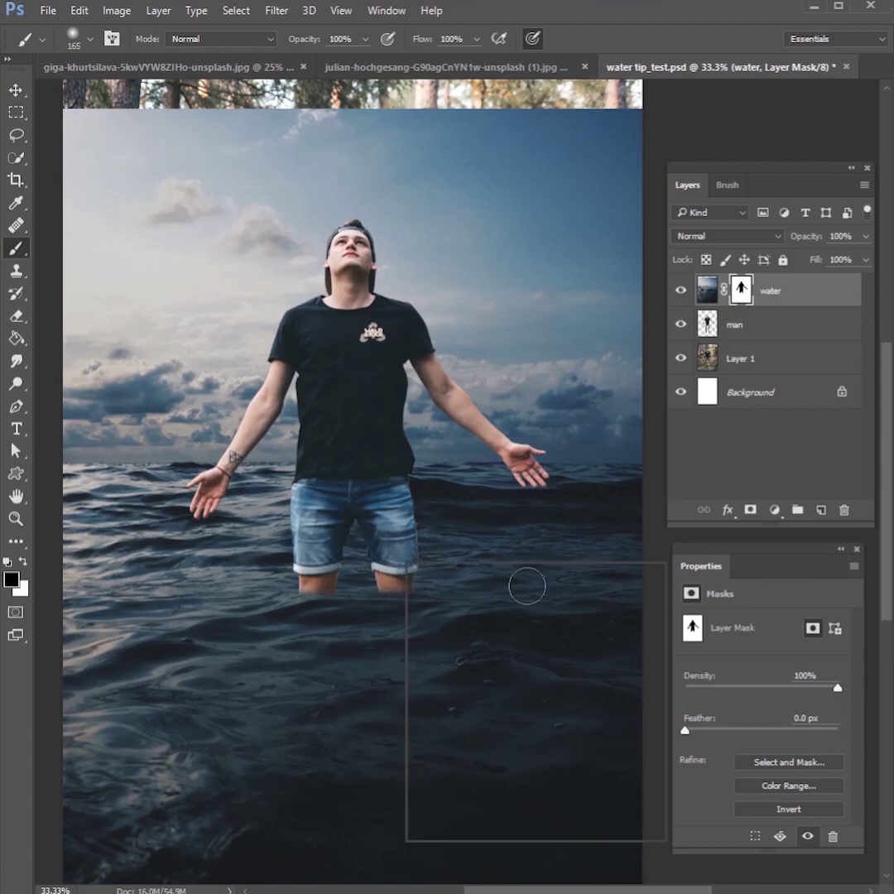
drag(562, 608, 543, 608)
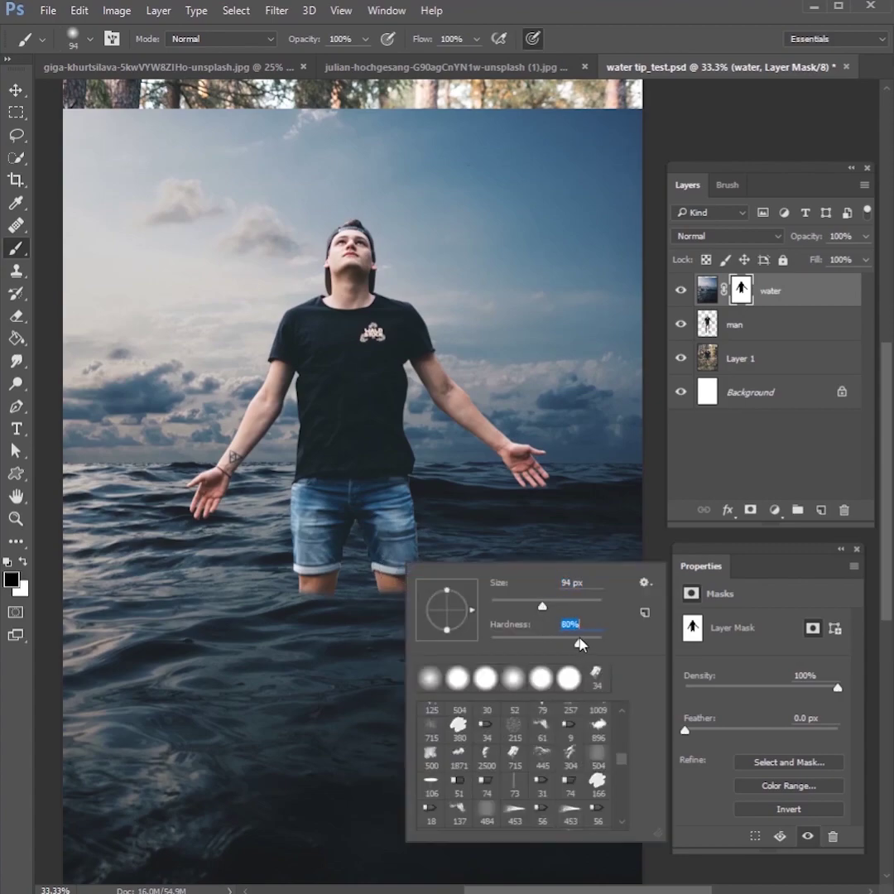
key(Return)
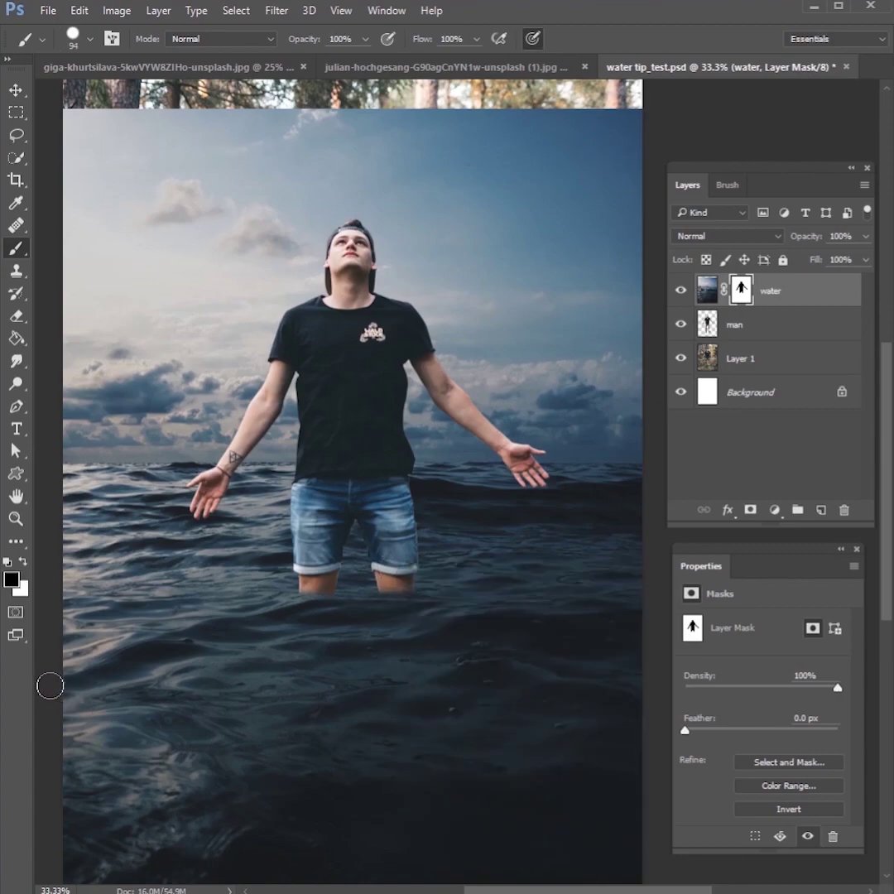
mouse_move(49, 685)
mouse_down()
mouse_move(216, 634)
mouse_move(300, 620)
mouse_move(666, 626)
mouse_up()
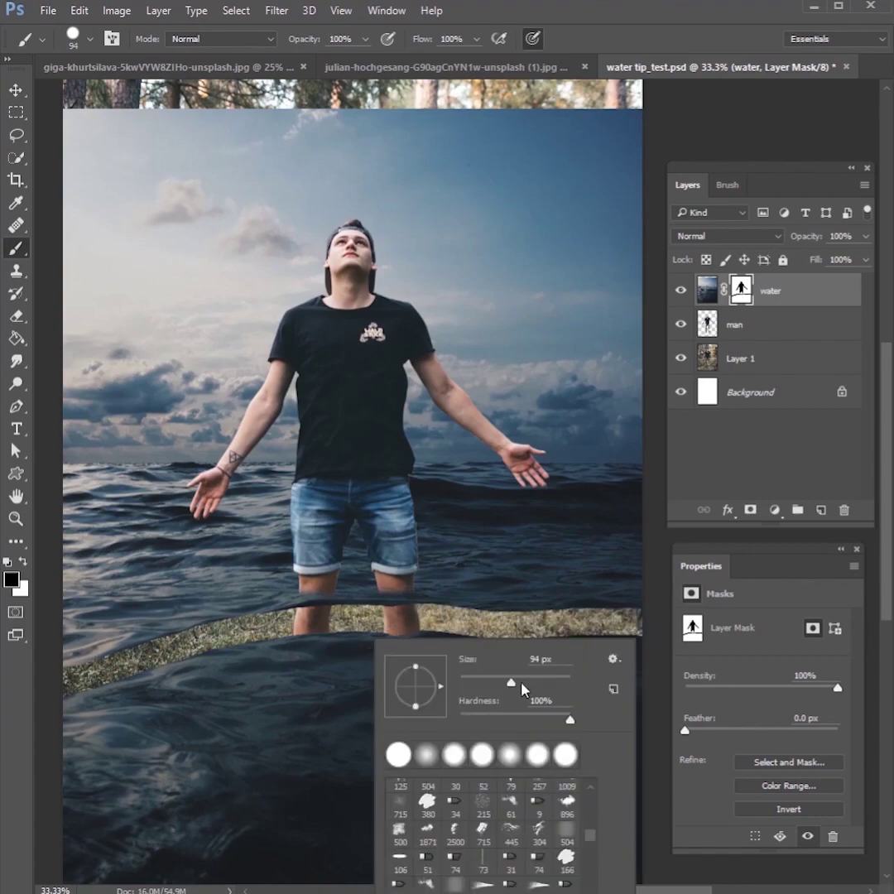
Step: Mask out all water below the curved edge with the black brush at 180 px and 306 px
click(537, 682)
mouse_move(181, 706)
mouse_down()
mouse_move(226, 670)
mouse_move(354, 652)
mouse_move(624, 648)
mouse_up()
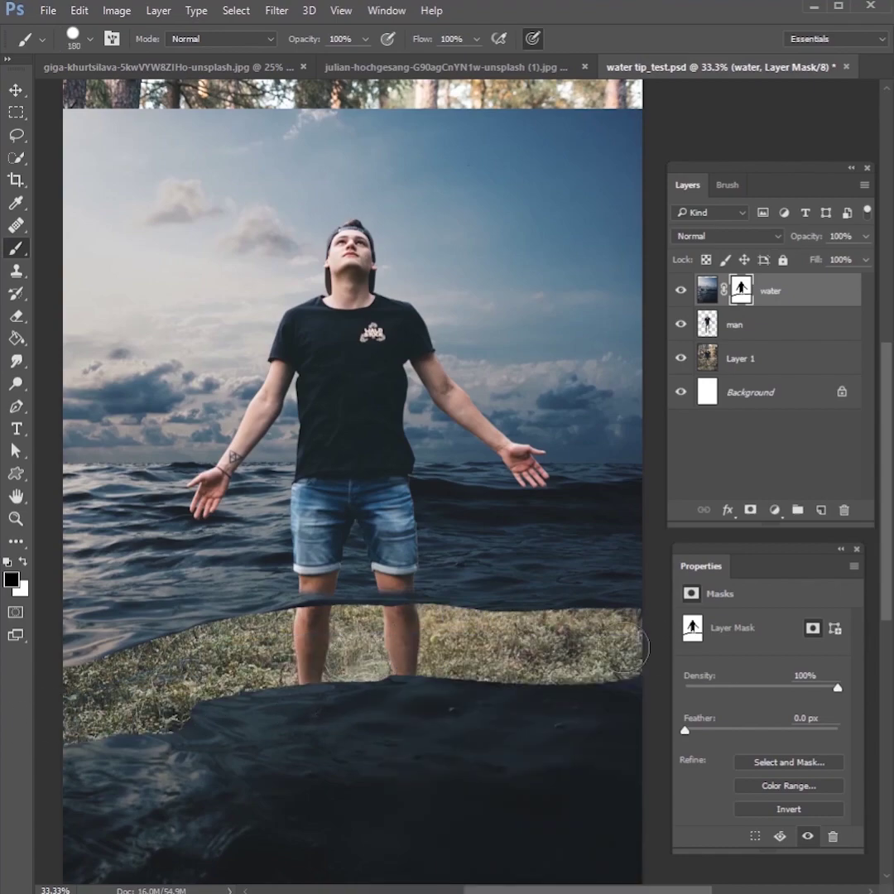
right_click(361, 690)
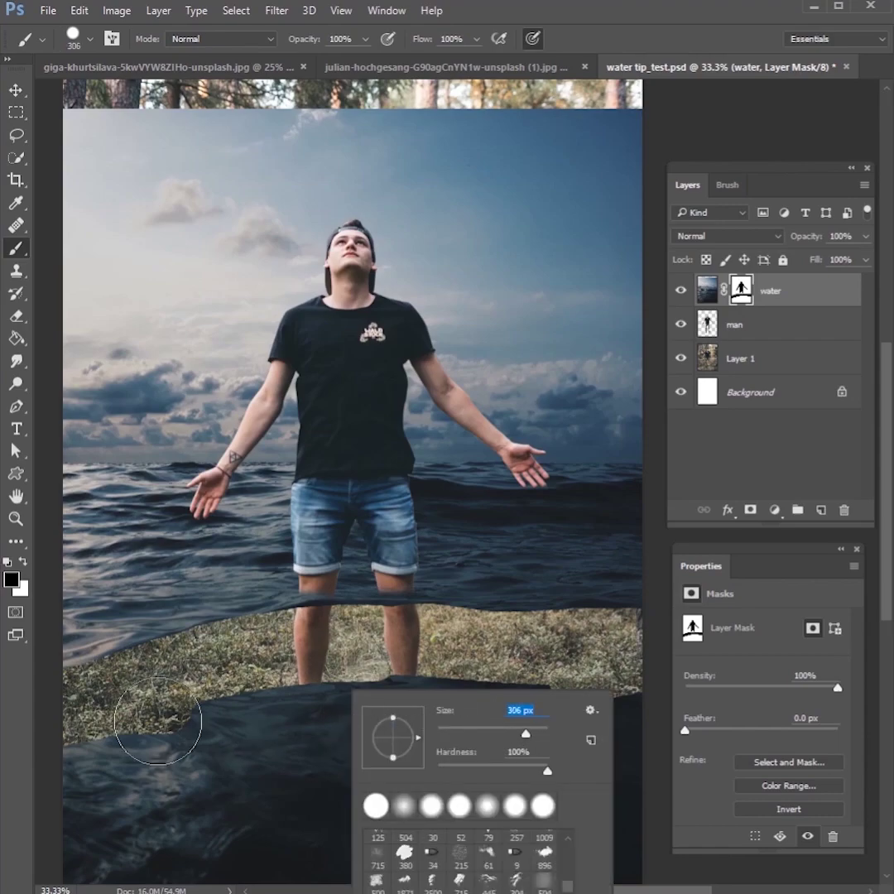
key(Return)
mouse_move(156, 723)
mouse_down()
mouse_move(597, 715)
mouse_move(16, 786)
mouse_move(240, 837)
mouse_move(588, 855)
mouse_move(354, 808)
mouse_move(278, 781)
mouse_move(631, 788)
mouse_up()
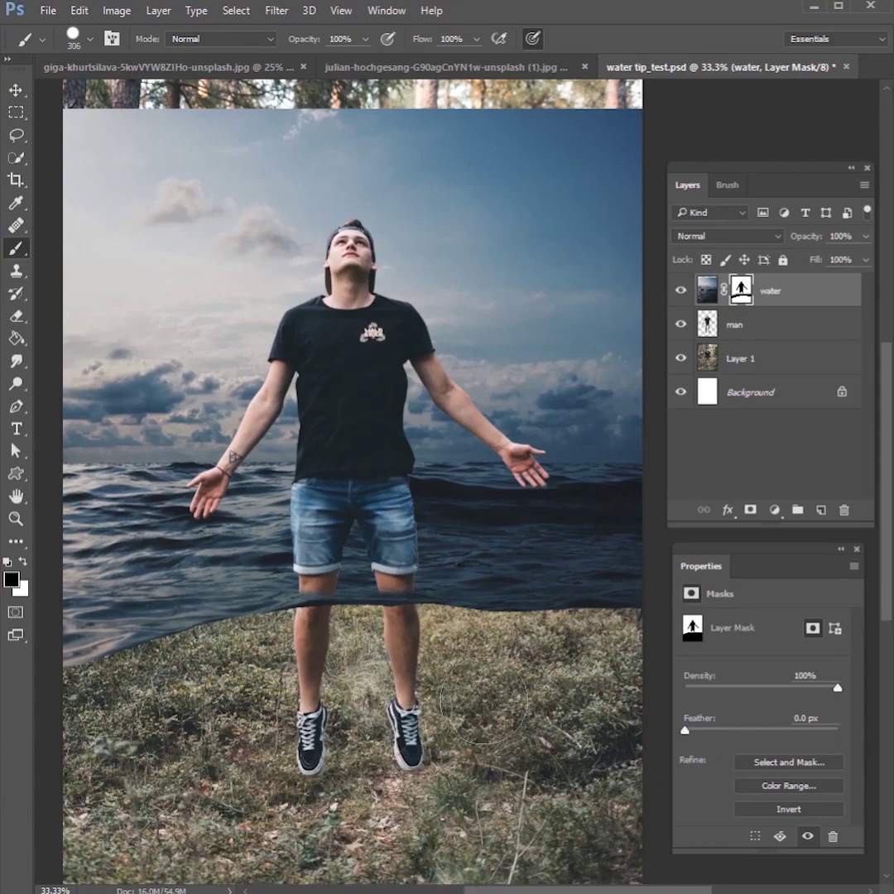
Step: Mask out the sky above the sea's horizon with black so the forest shows around the man
click(71, 407)
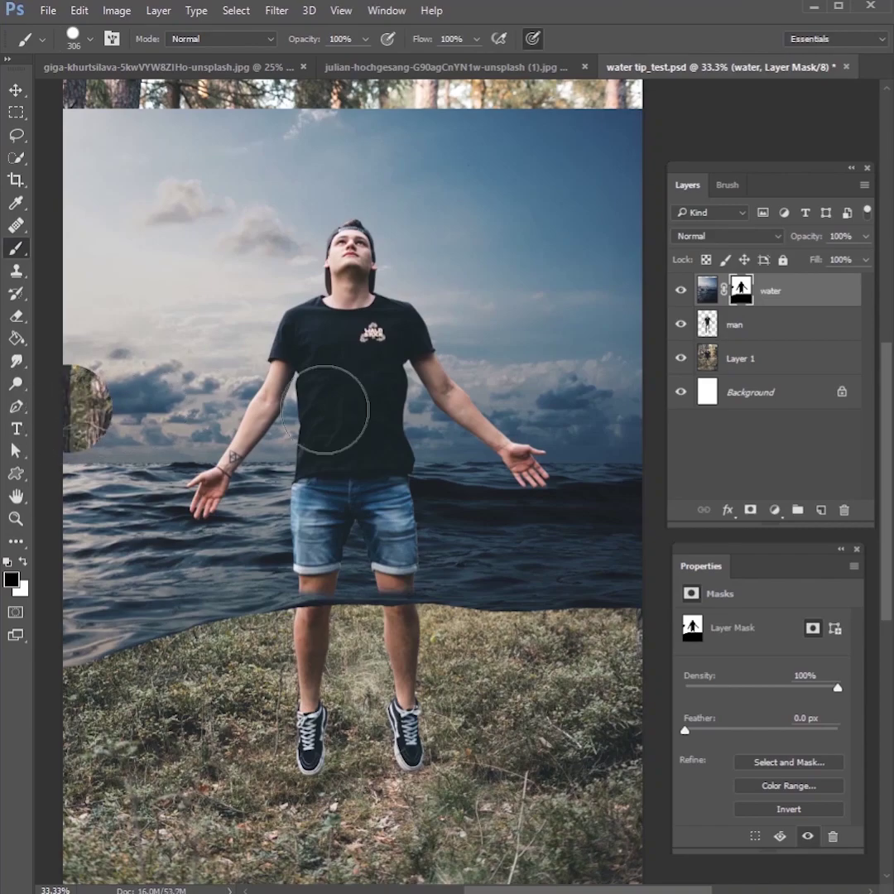
shift+click(636, 414)
mouse_move(643, 409)
mouse_down()
mouse_move(568, 385)
mouse_move(47, 364)
mouse_move(517, 327)
mouse_move(666, 327)
mouse_move(263, 277)
mouse_move(57, 278)
mouse_move(563, 253)
mouse_move(598, 223)
mouse_move(124, 219)
mouse_move(234, 177)
mouse_move(673, 174)
mouse_move(323, 126)
mouse_move(60, 150)
mouse_up()
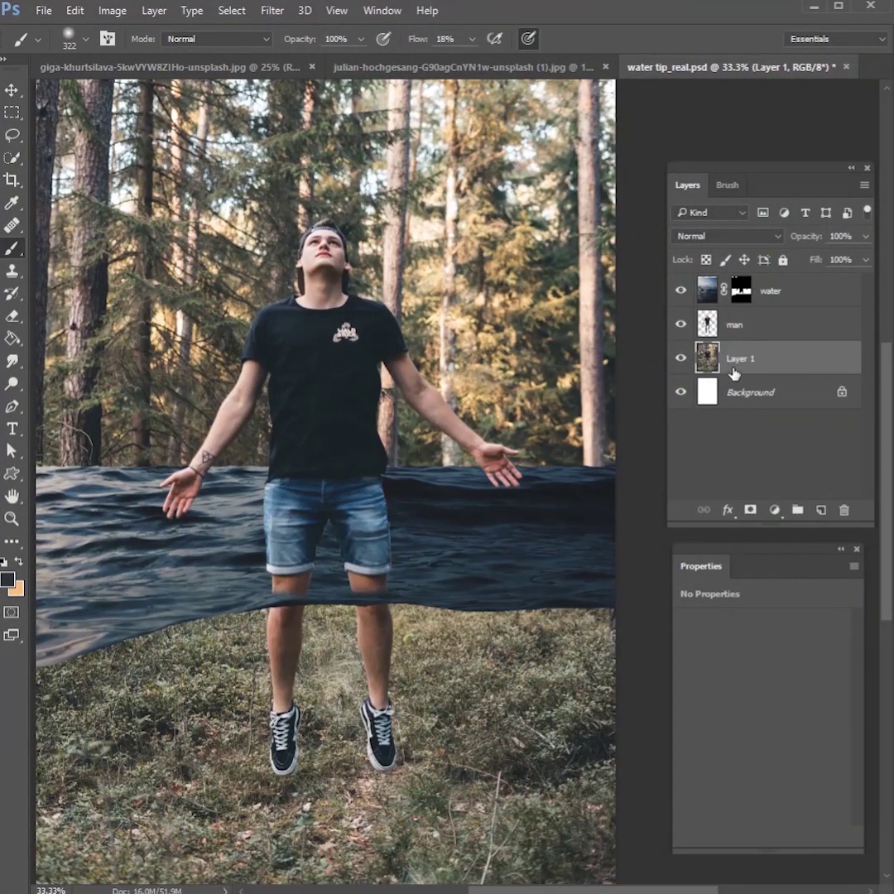
Step: Create a new empty layer between Layer 1 and the man layer
click(753, 331)
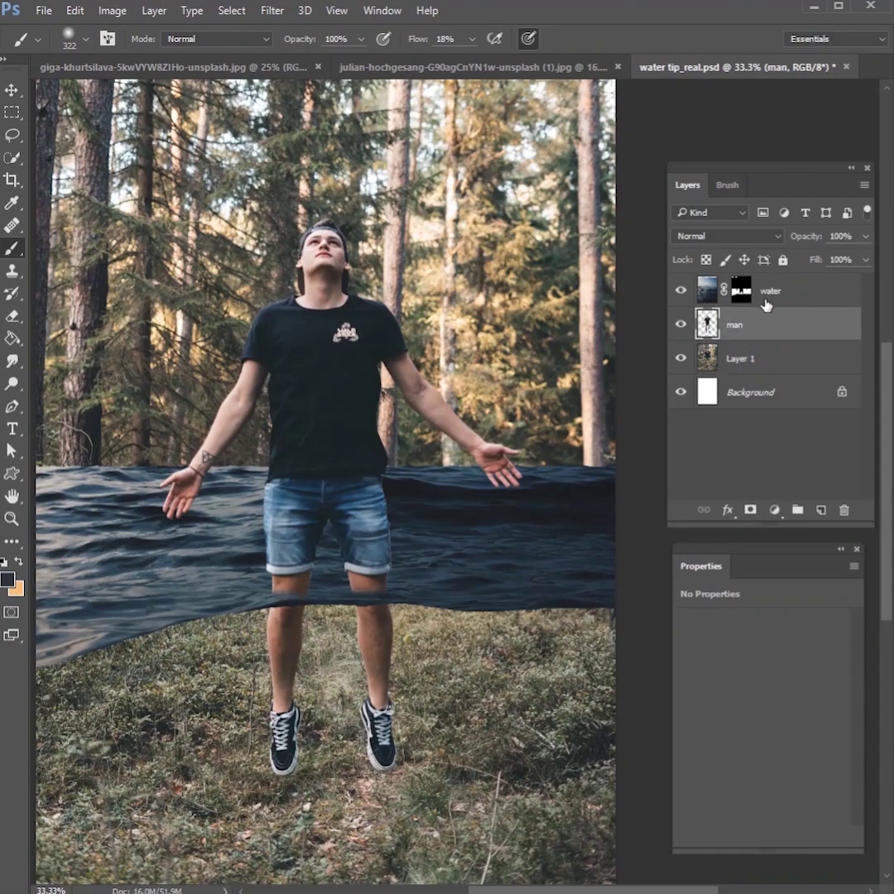
click(774, 359)
click(820, 510)
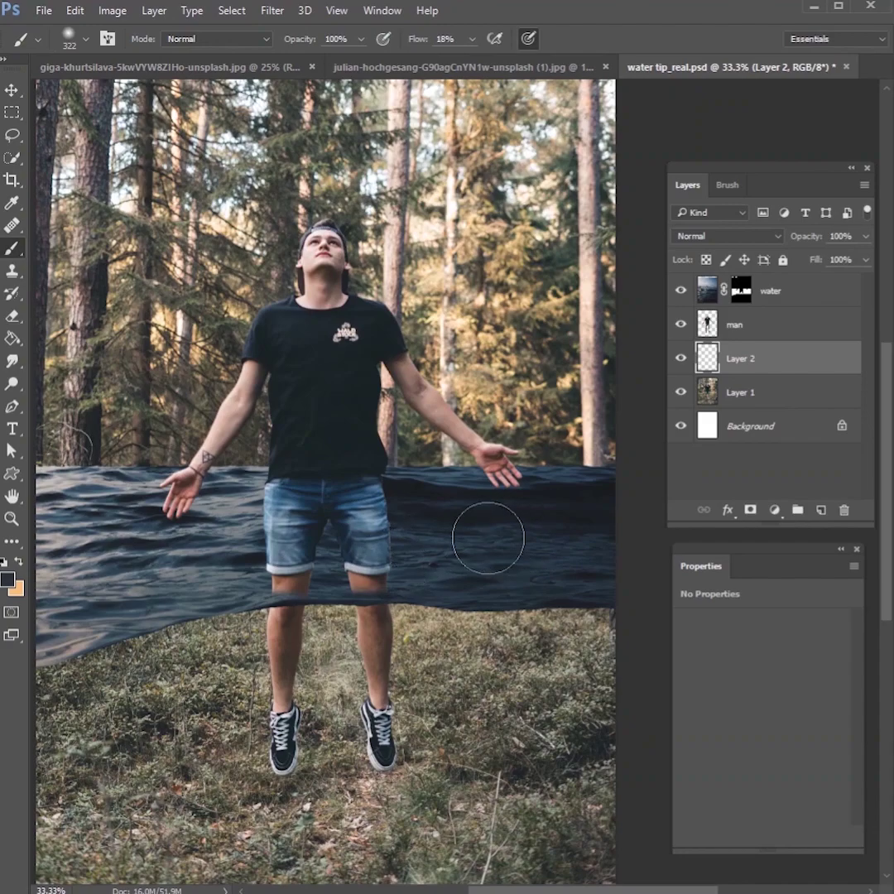
Step: Sample a dark color from the water and shift its hue to orange for the foreground color
alt+click(564, 492)
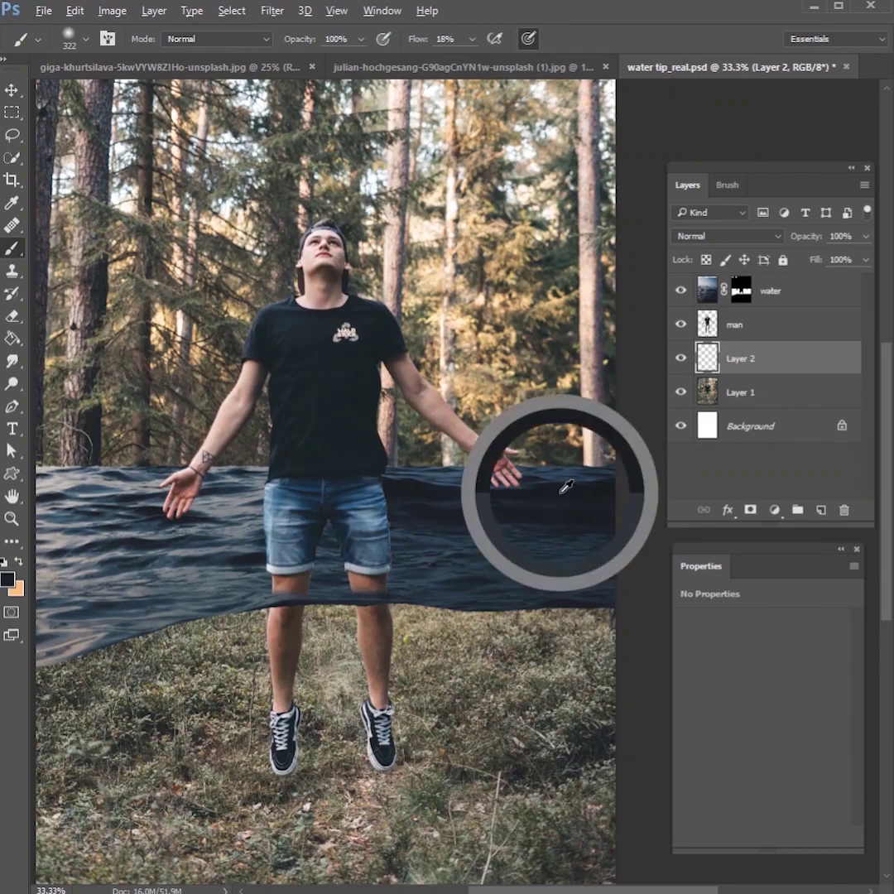
click(15, 582)
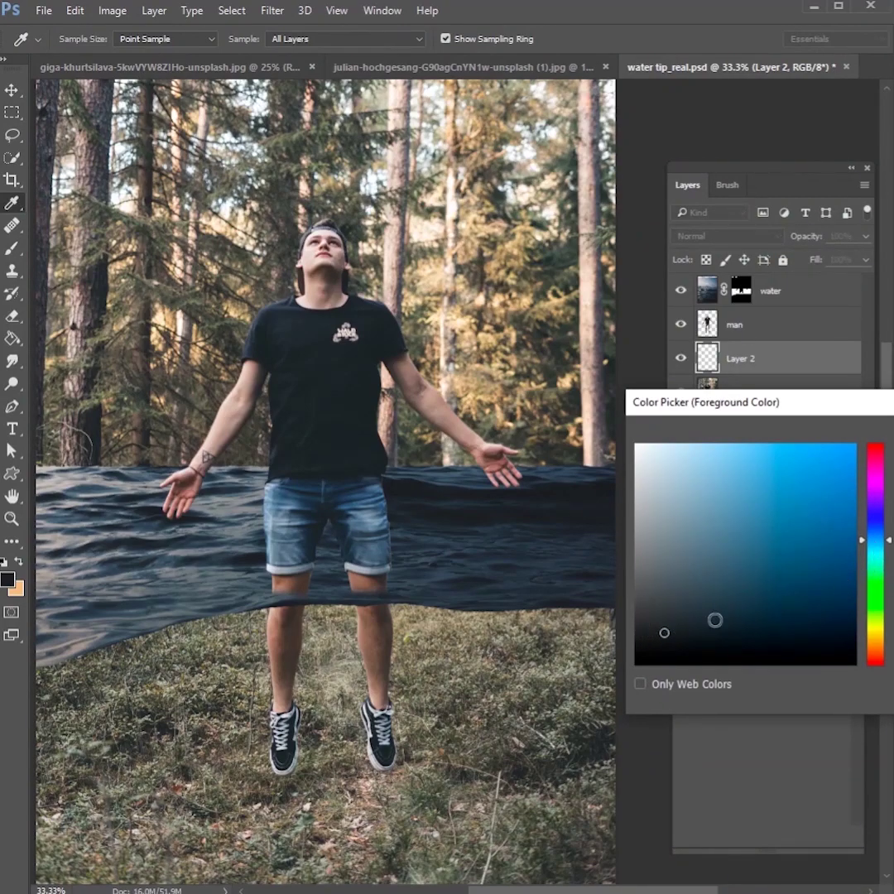
drag(888, 542, 884, 650)
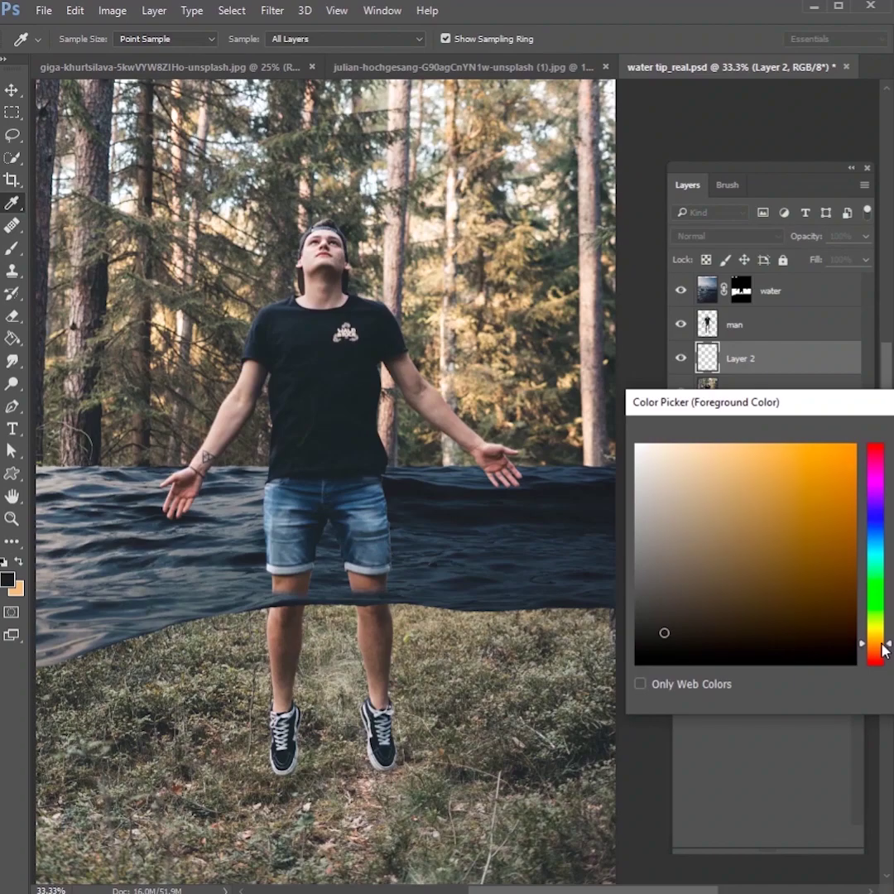
key(Return)
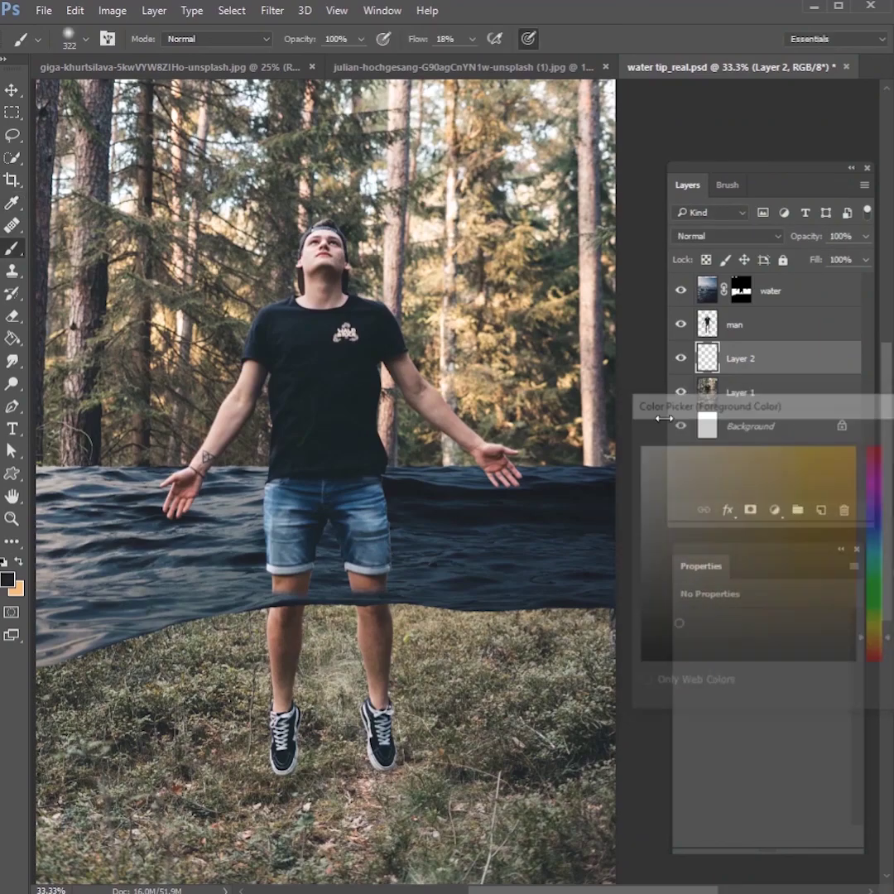
Step: Darken the forest behind the man on the new layer with a soft 1811 px brush at 18% flow
right_click(468, 326)
drag(652, 373, 649, 371)
click(621, 217)
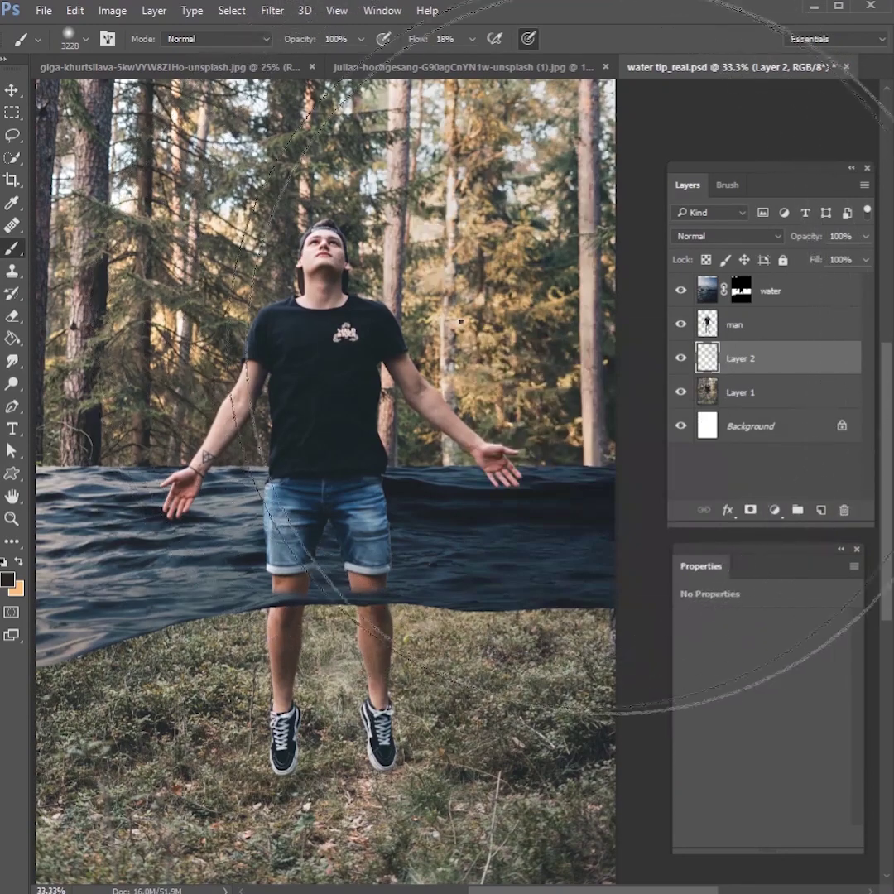
right_click(460, 321)
key(Return)
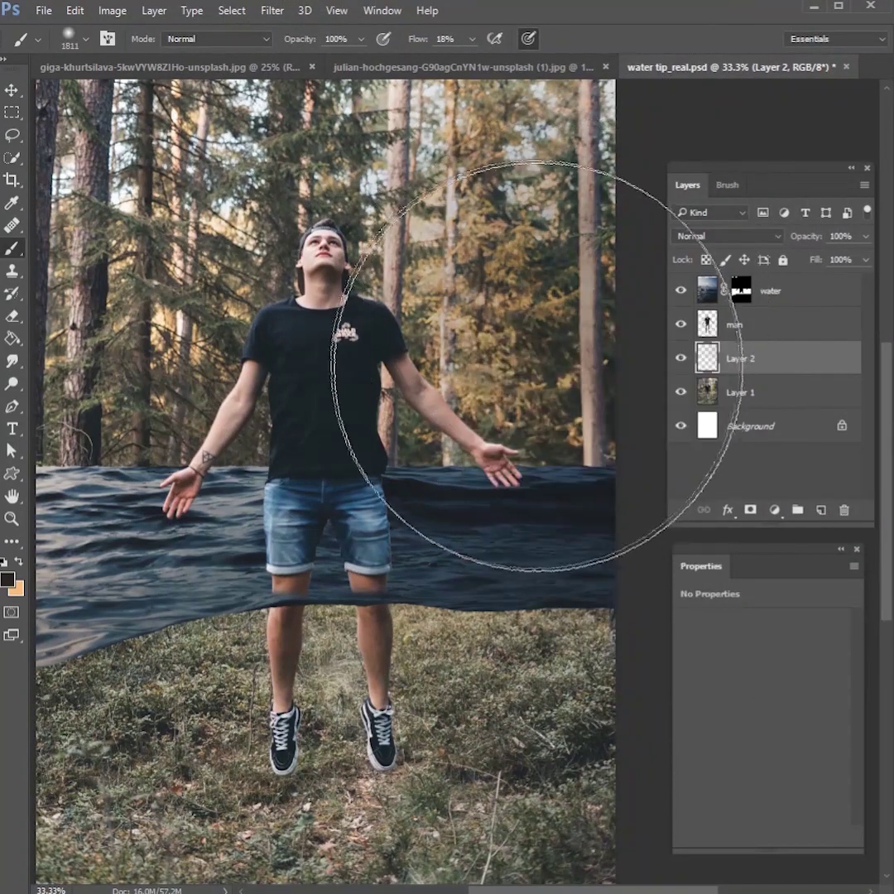
mouse_move(247, 363)
mouse_down()
mouse_move(173, 180)
mouse_move(124, 207)
mouse_move(68, 429)
mouse_move(387, 397)
mouse_move(518, 352)
mouse_move(527, 237)
mouse_move(474, 103)
mouse_up()
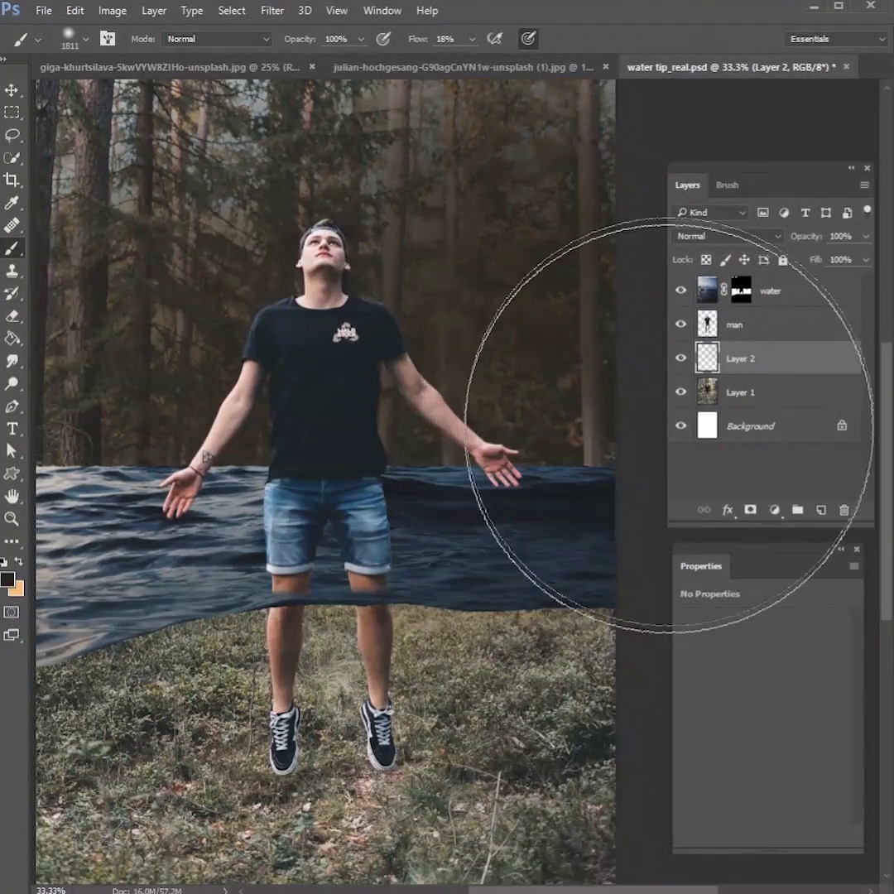
Step: Darken the upper part of the forest on Layer 2 with a soft 480 px brush at 18% flow
right_click(424, 332)
key(Return)
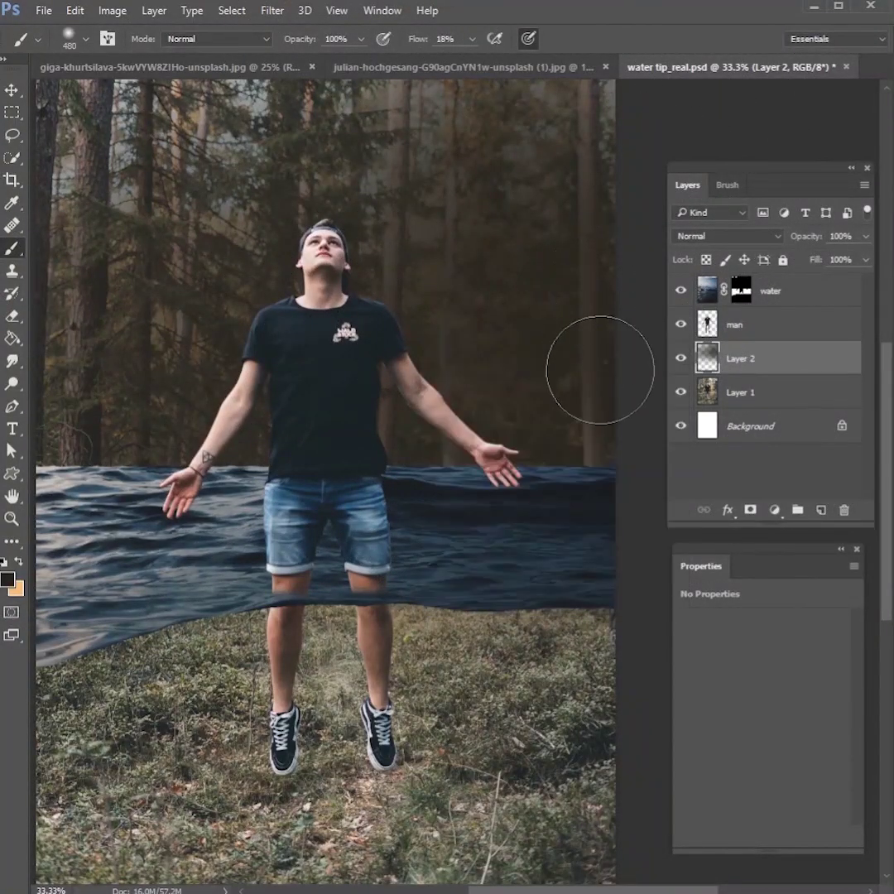
mouse_move(58, 126)
mouse_down()
mouse_move(416, 175)
mouse_move(554, 103)
mouse_up()
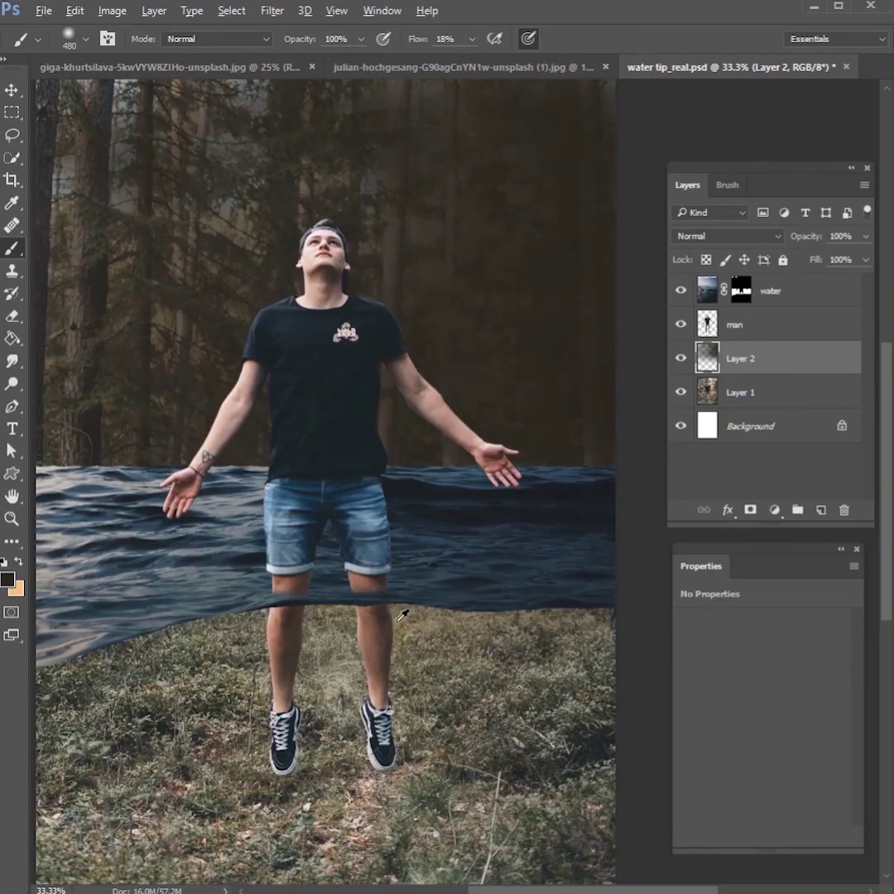
Step: Sample dark blue from the water and tint the forest floor below it on Layer 2 with a soft brush of up to 1457 px
alt+click(471, 592)
drag(566, 616, 472, 642)
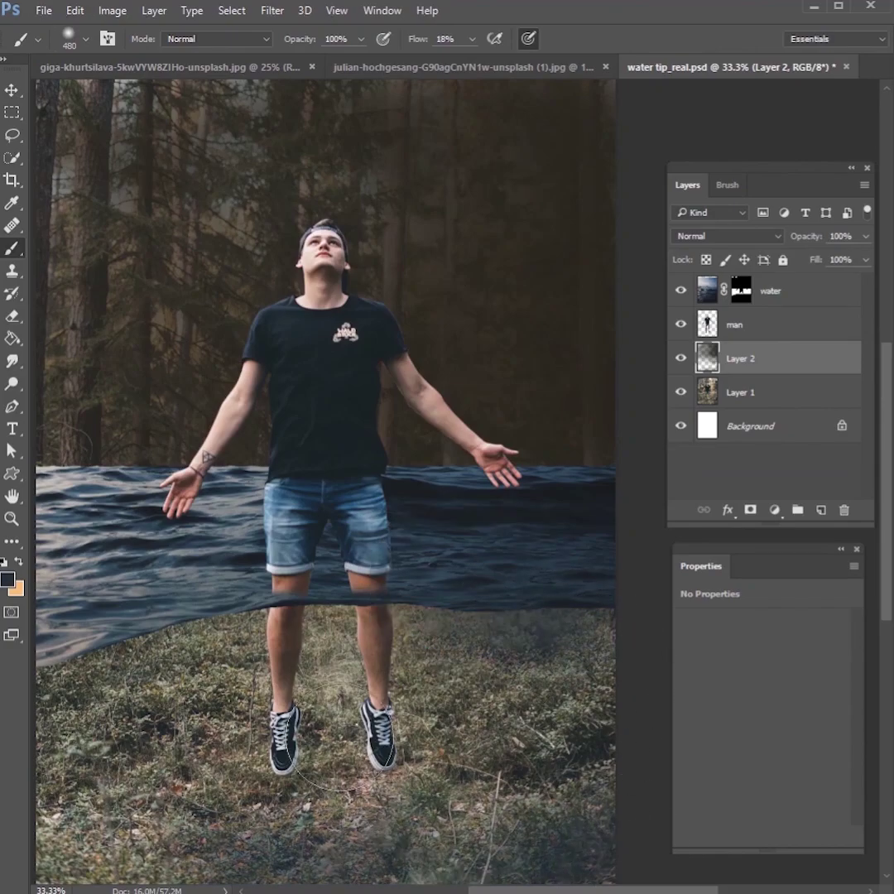
right_click(533, 745)
drag(542, 767, 536, 767)
mouse_move(447, 598)
mouse_down()
mouse_move(502, 730)
mouse_move(246, 720)
mouse_move(48, 806)
mouse_move(354, 633)
mouse_move(502, 798)
mouse_move(619, 698)
mouse_up()
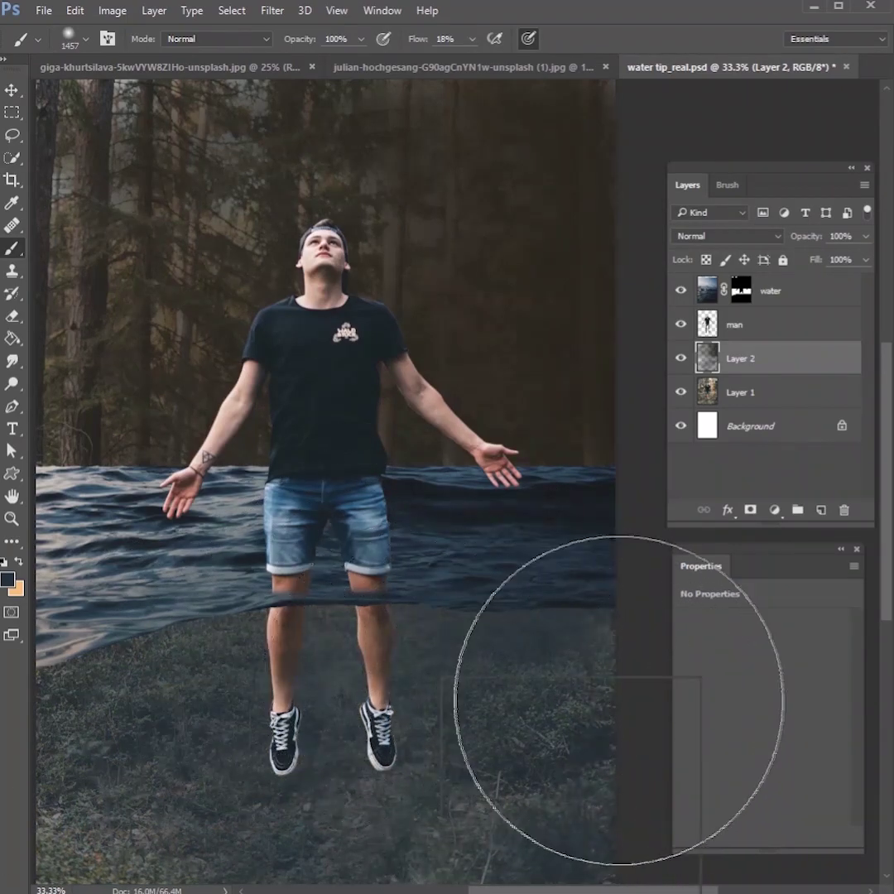
right_click(631, 726)
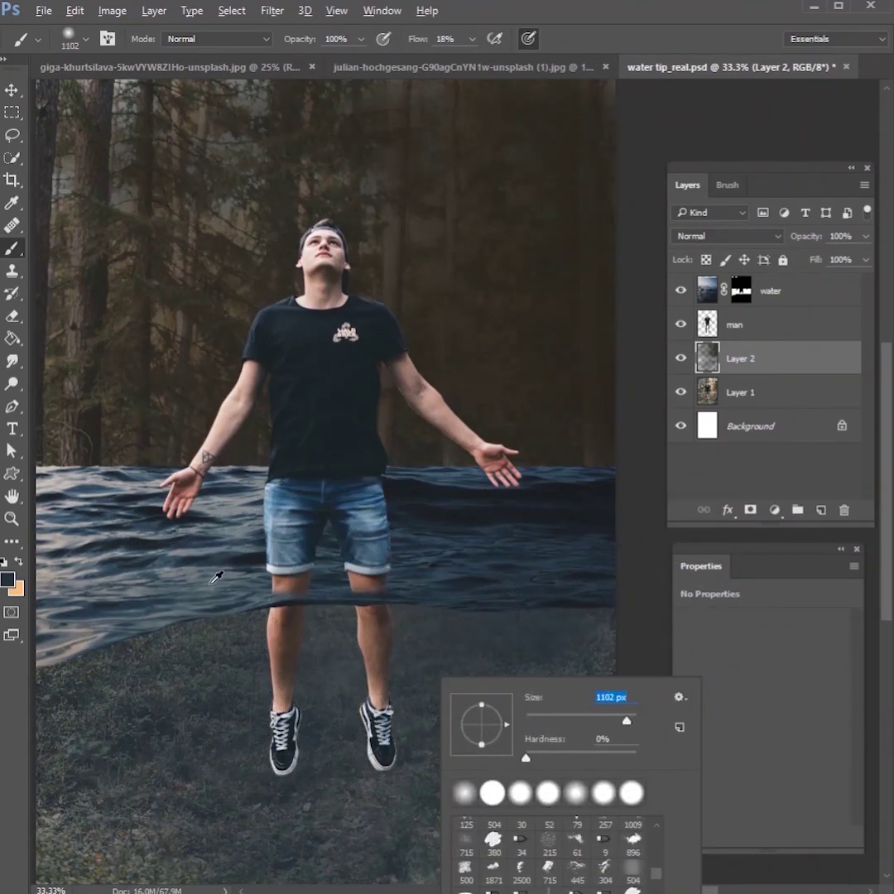
Step: Sample a lighter gray-blue from the water and paint haze just below the waterline with a soft 448 px brush
alt+click(213, 584)
right_click(311, 602)
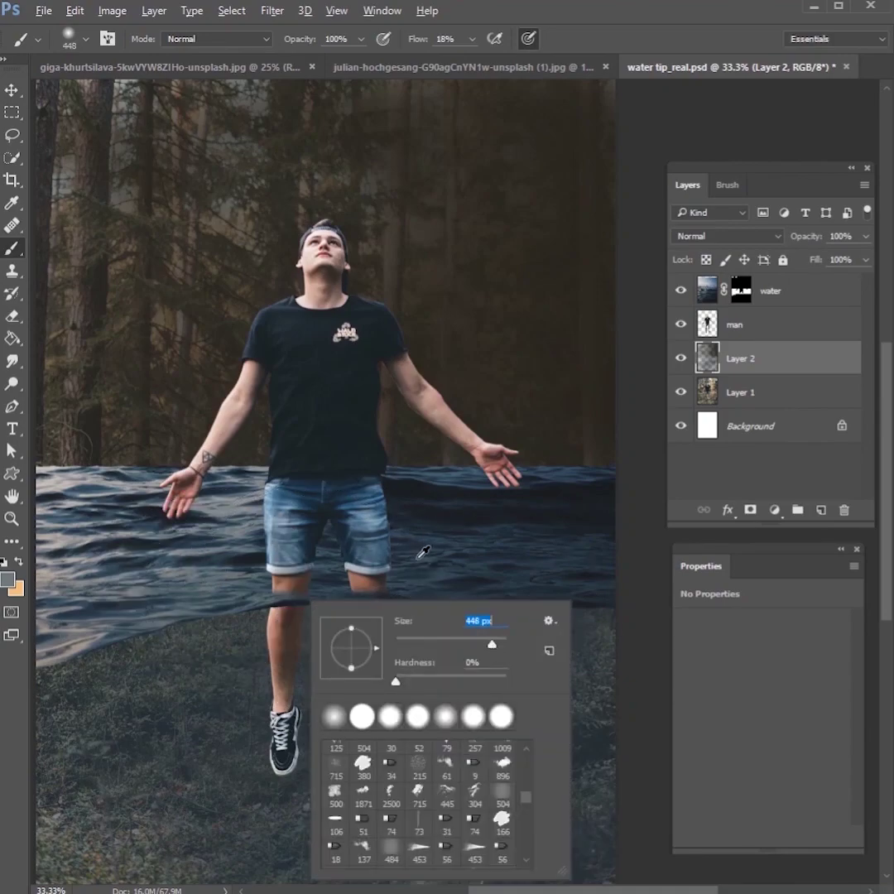
click(419, 553)
alt+click(199, 579)
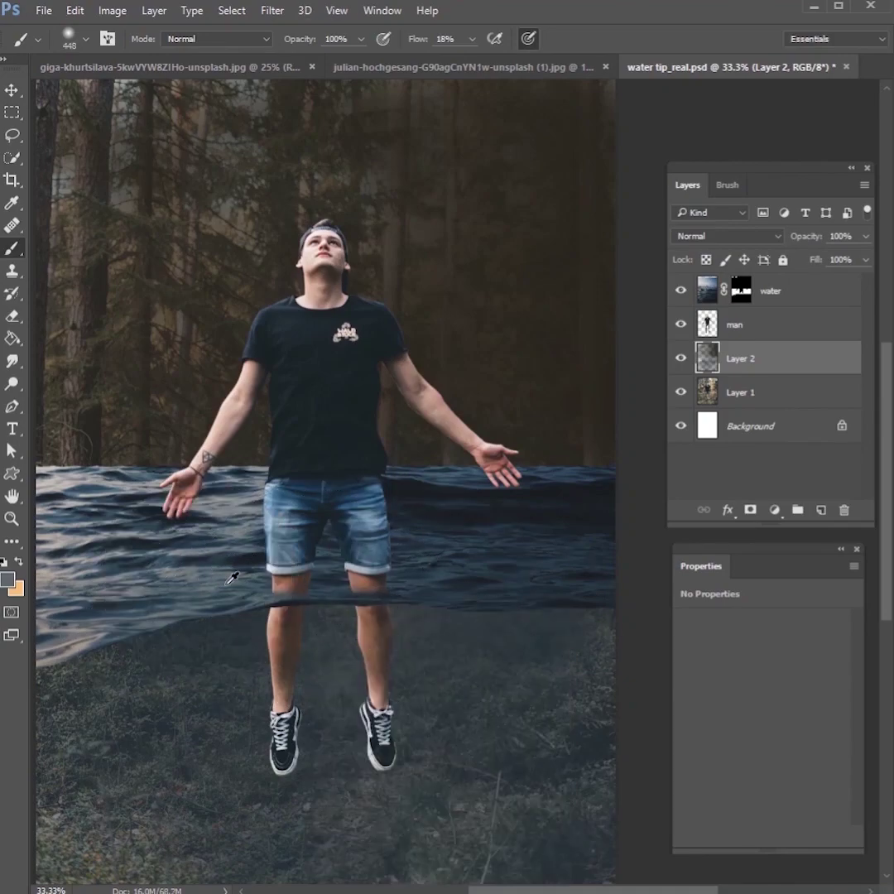
mouse_move(380, 602)
mouse_down()
mouse_move(277, 608)
mouse_move(535, 598)
mouse_move(149, 632)
mouse_up()
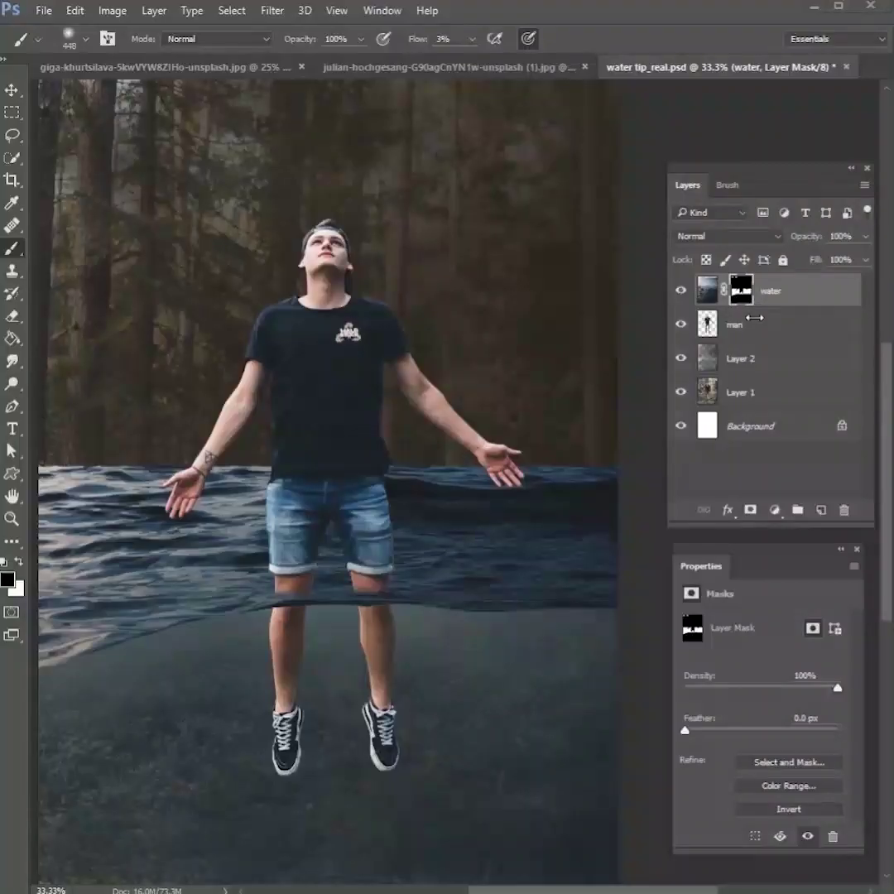
Step: Add a Levels adjustment clipped to the man layer and set its output levels to 31 and 136
click(735, 335)
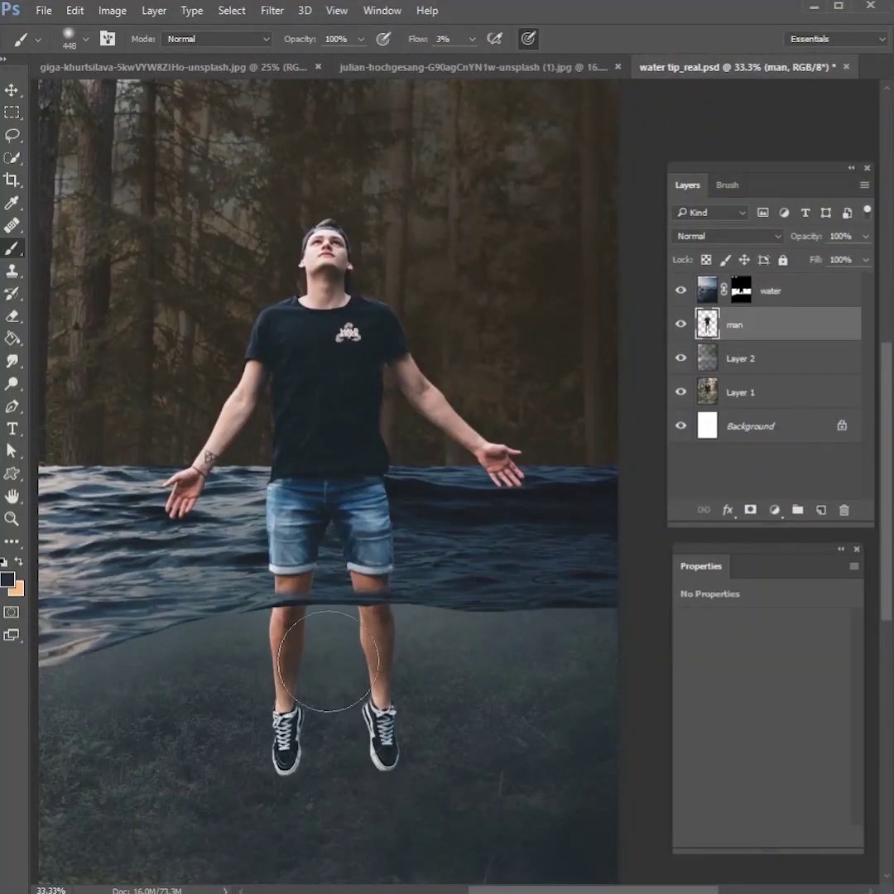
click(774, 510)
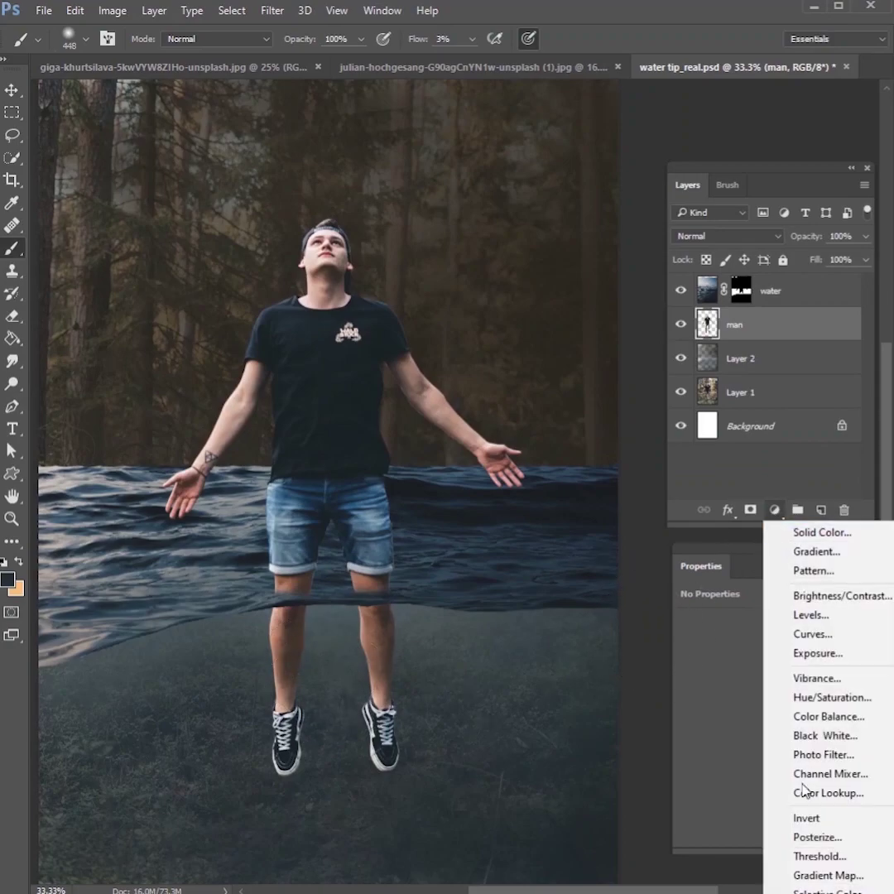
click(813, 615)
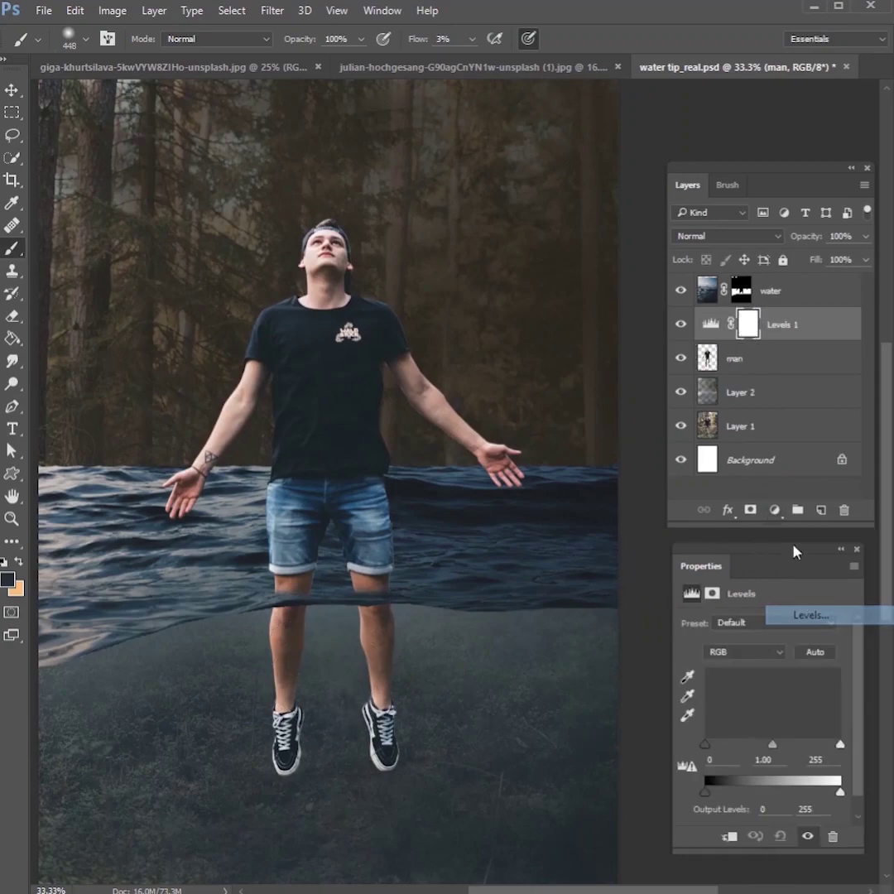
key(ctrl+alt+g)
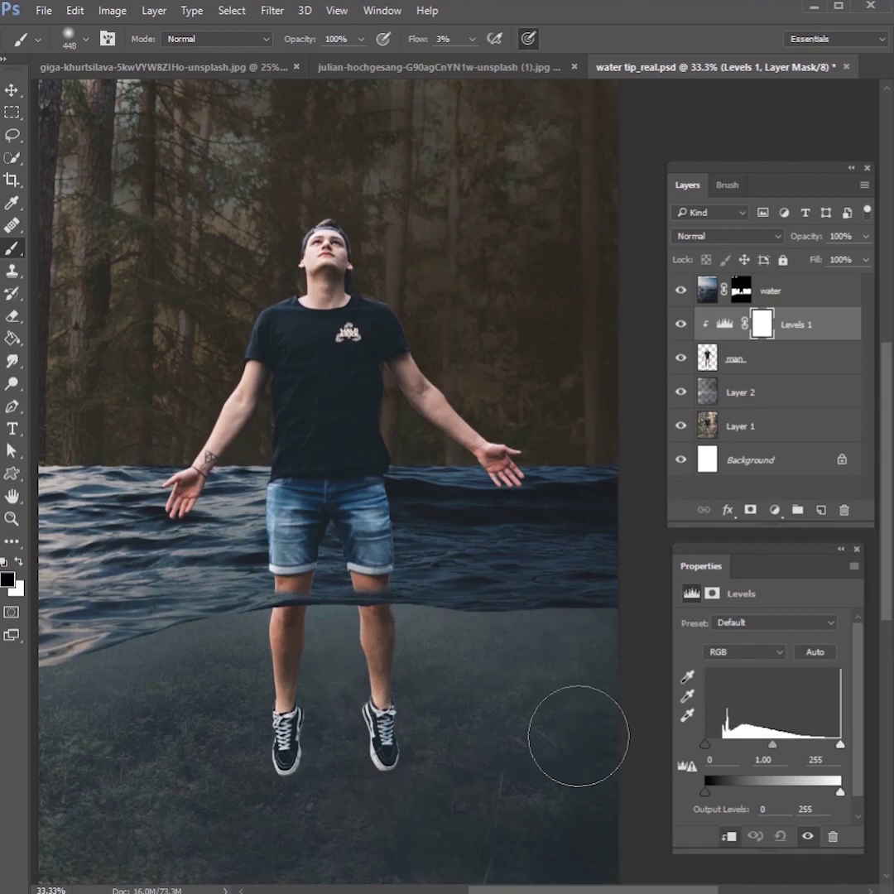
drag(843, 797, 776, 796)
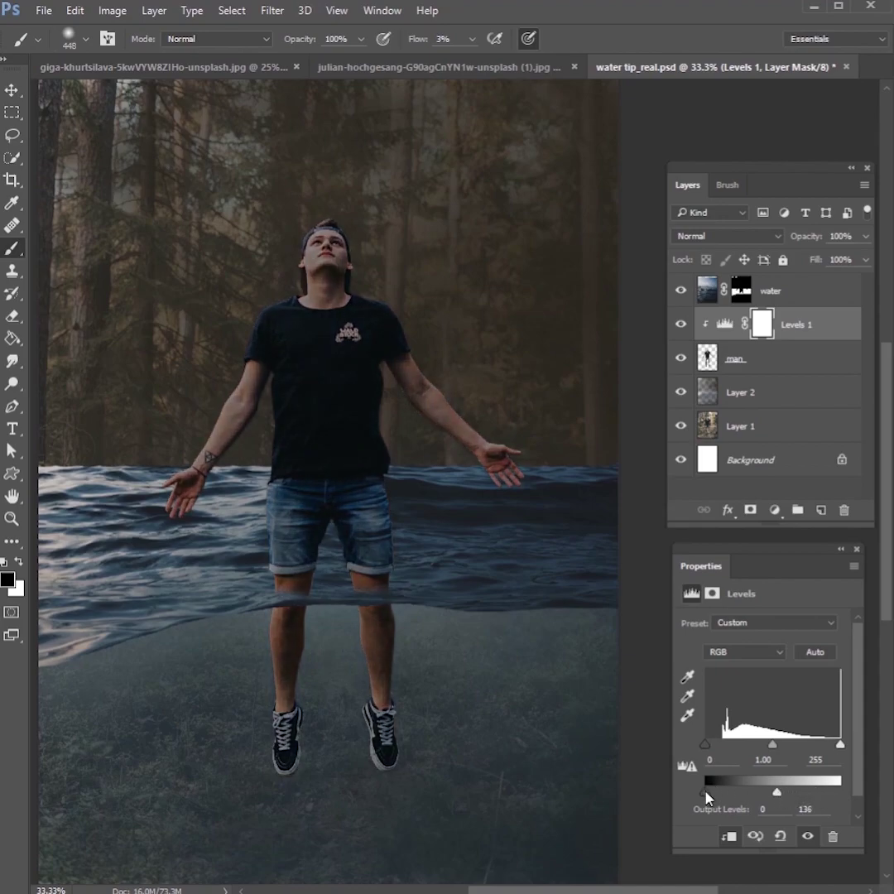
drag(705, 792, 721, 792)
Step: Set the red channel's midtone to 0.84 and the blue channel's black output level to 31 in the Levels adjustment
click(745, 652)
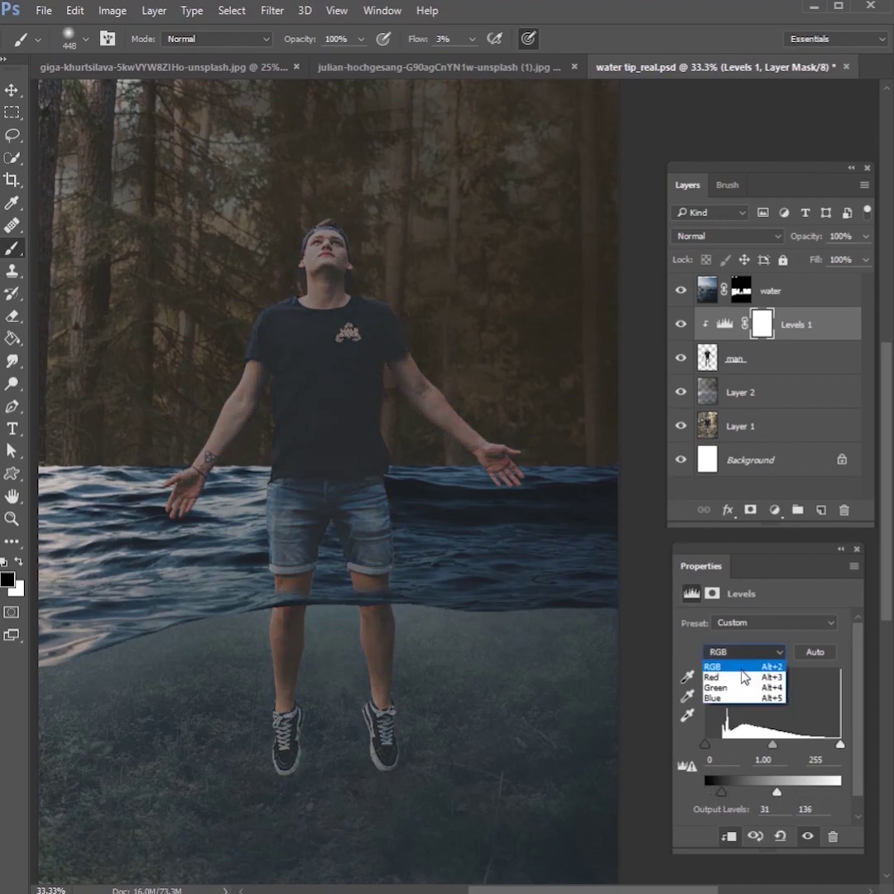
click(727, 685)
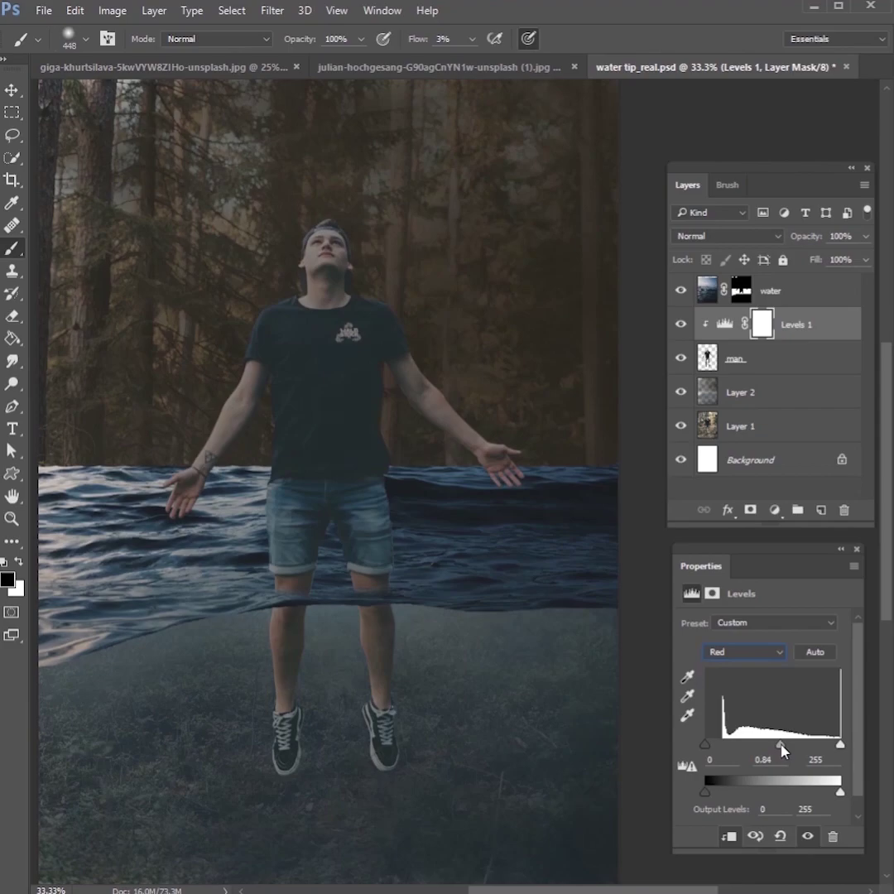
click(755, 654)
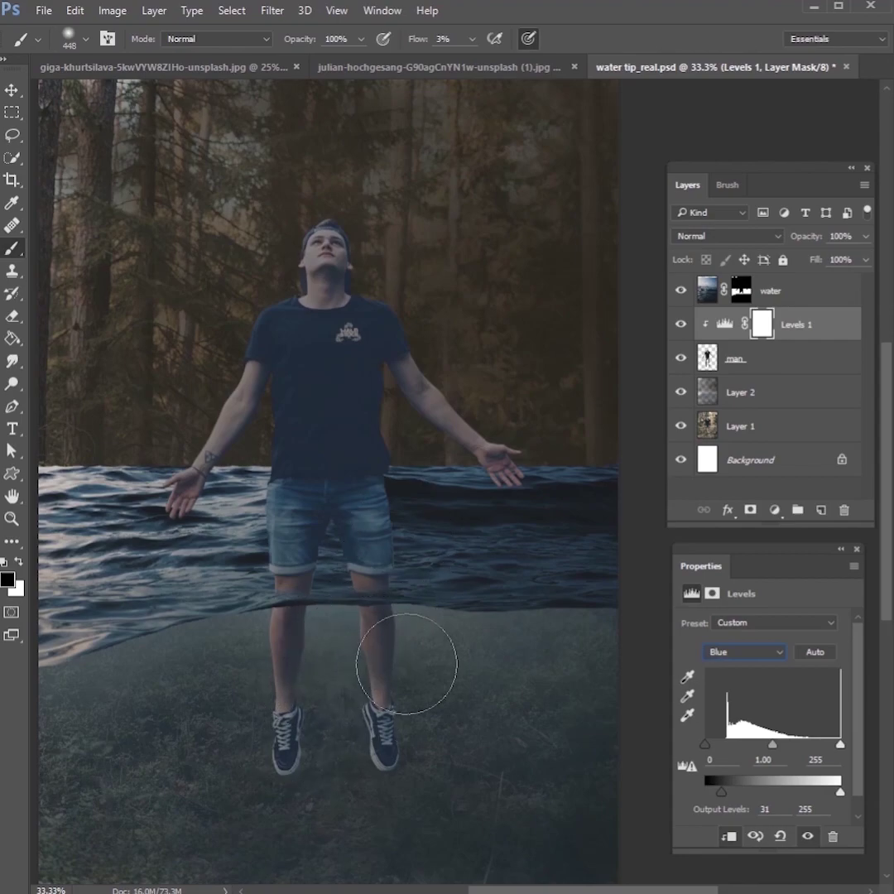
Step: Mask the Levels adjustment off the man's body above the water with a soft black 448 px brush at 34% flow
click(761, 327)
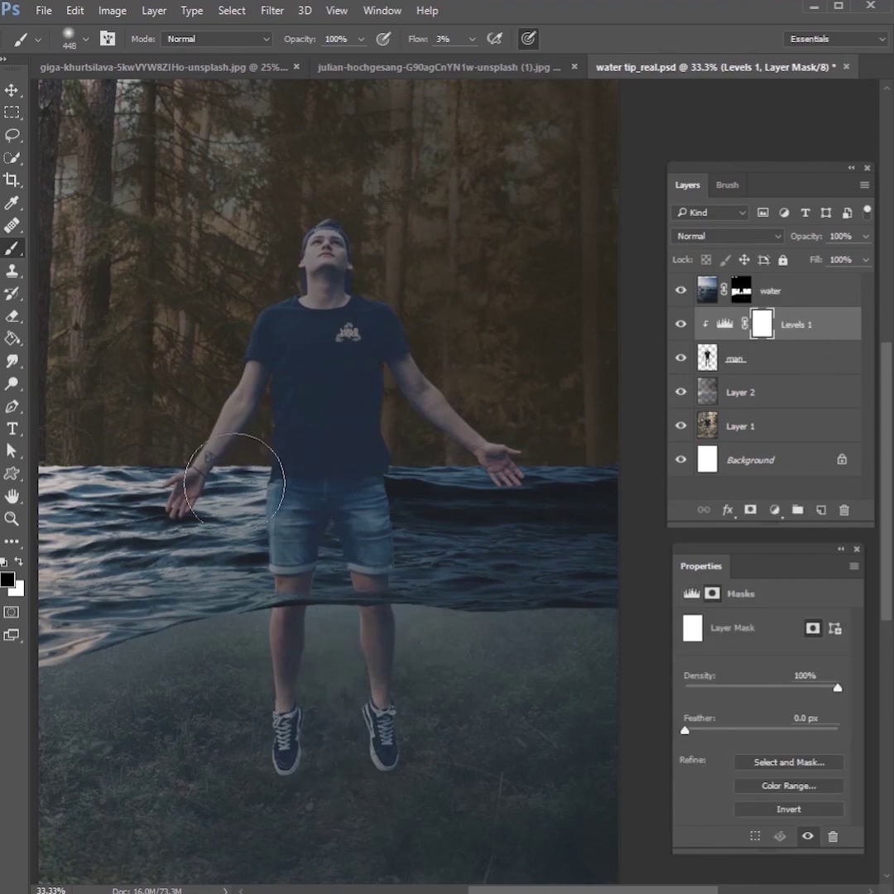
drag(472, 41, 495, 68)
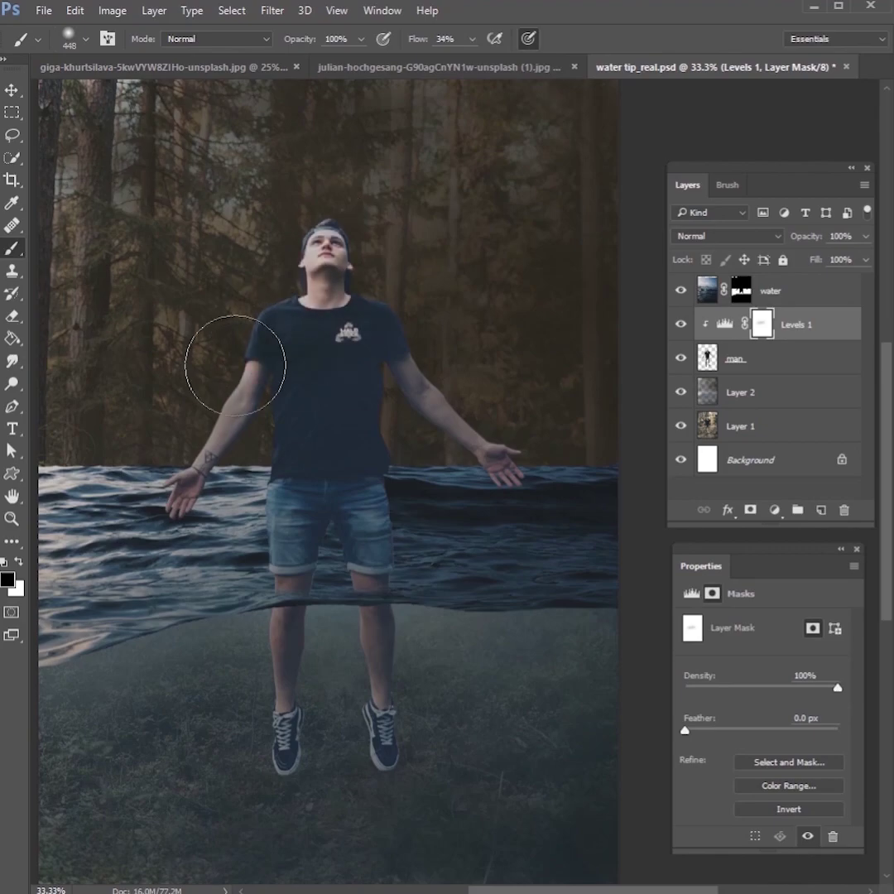
mouse_move(374, 520)
mouse_down()
mouse_move(308, 540)
mouse_move(455, 511)
mouse_move(363, 336)
mouse_move(242, 437)
mouse_move(279, 539)
mouse_up()
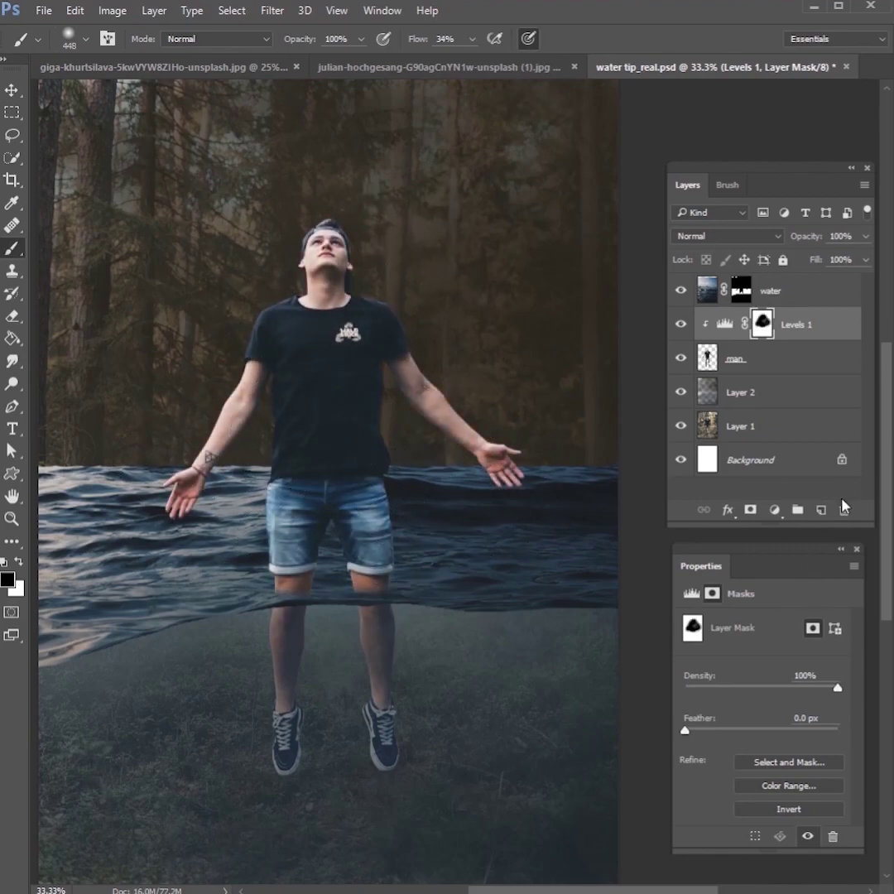
Step: Create a new layer clipped to the man and paint dark water color over his submerged legs and shoes
click(821, 509)
key(ctrl+alt+g)
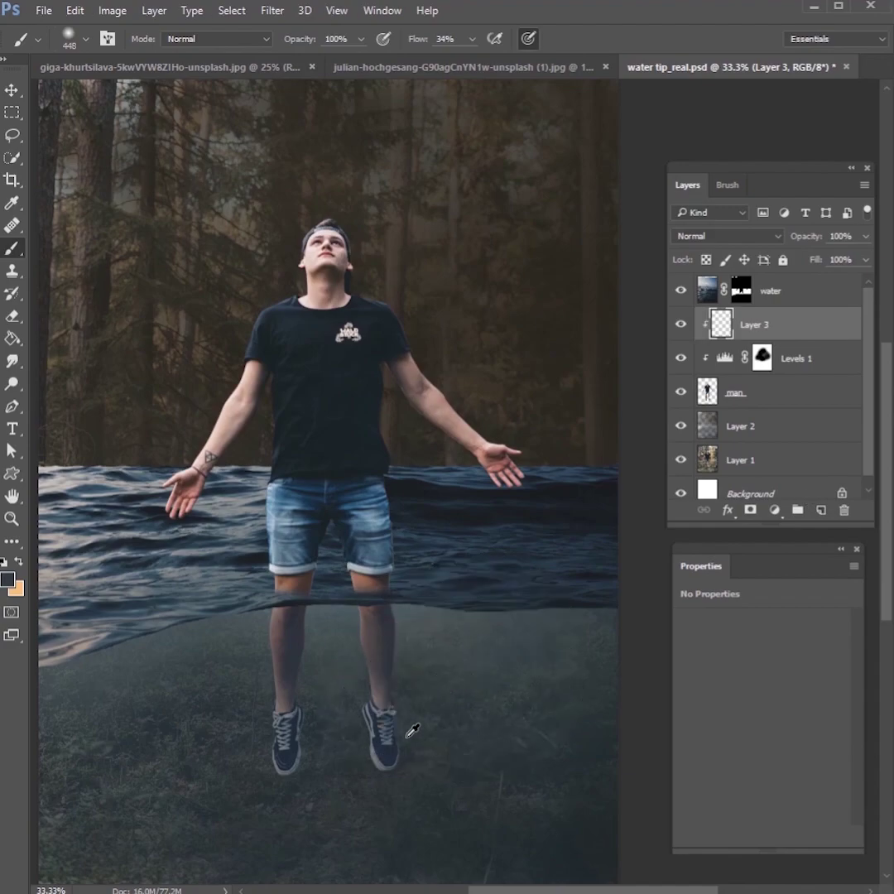
mouse_move(393, 667)
mouse_down()
mouse_move(325, 656)
mouse_move(283, 666)
mouse_move(274, 771)
mouse_move(328, 777)
mouse_move(391, 746)
mouse_move(365, 729)
mouse_move(288, 762)
mouse_up()
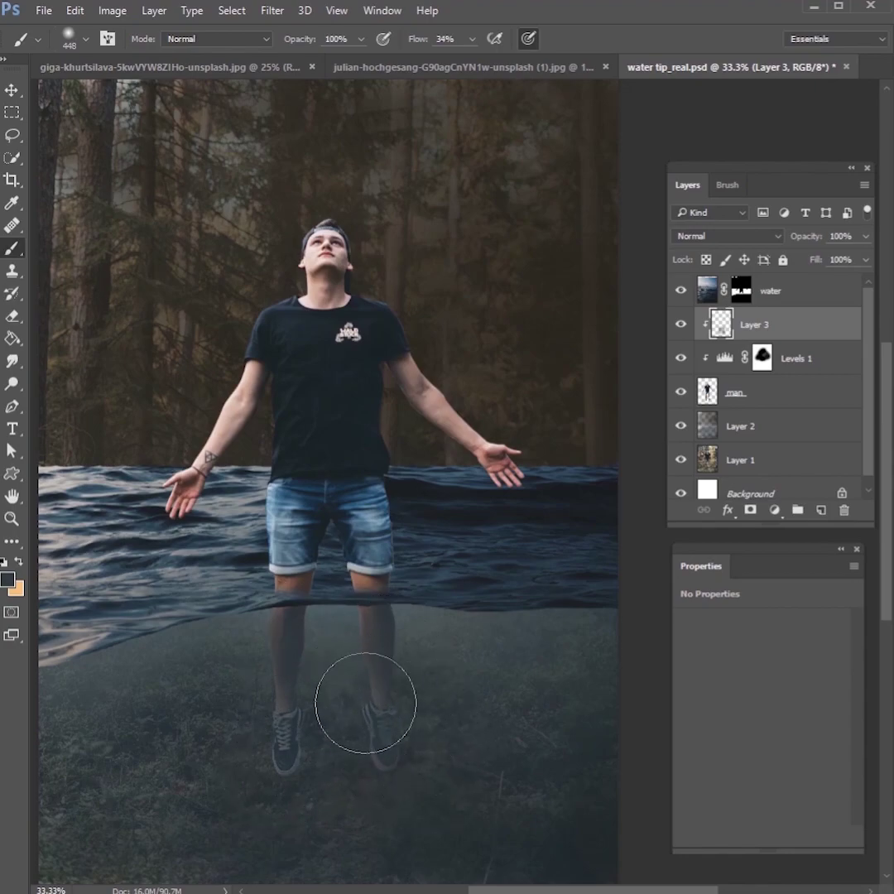
Step: Paint black on the water layer's mask with a 69% hardness brush at 53% flow to extend the tree trunks into the water
click(741, 290)
key(d)
right_click(290, 460)
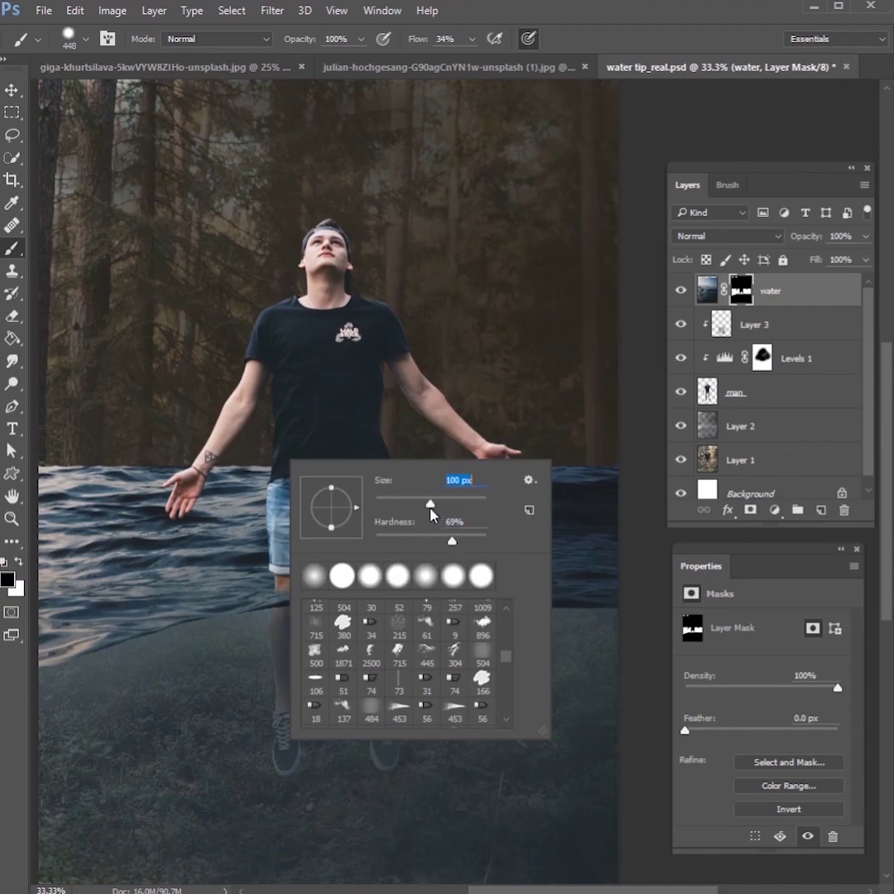
click(472, 39)
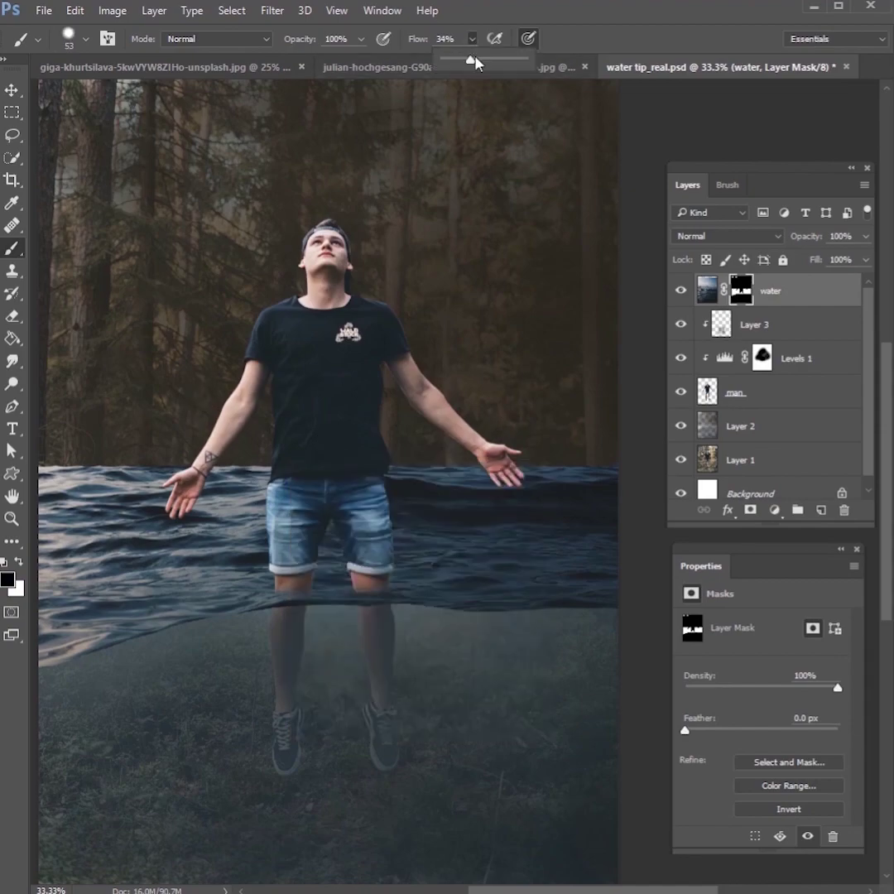
right_click(156, 492)
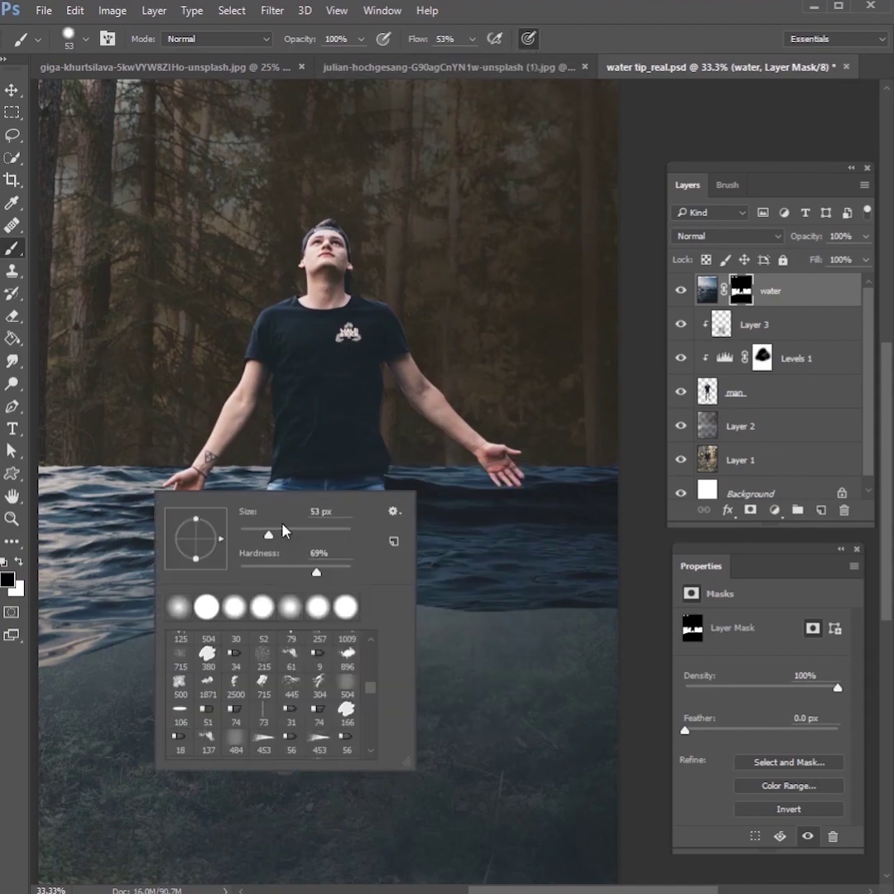
click(73, 458)
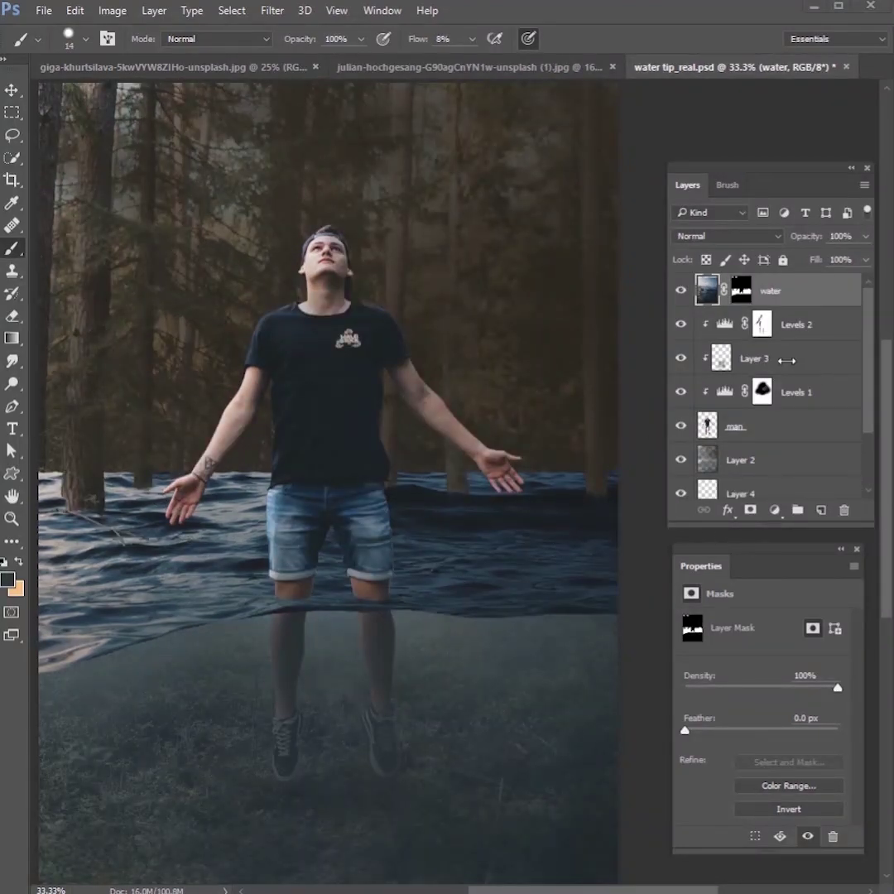
Step: Paint an orange glow over the upper-left forest on a new layer above the water, using a soft 1811 px brush at 8% flow
click(820, 510)
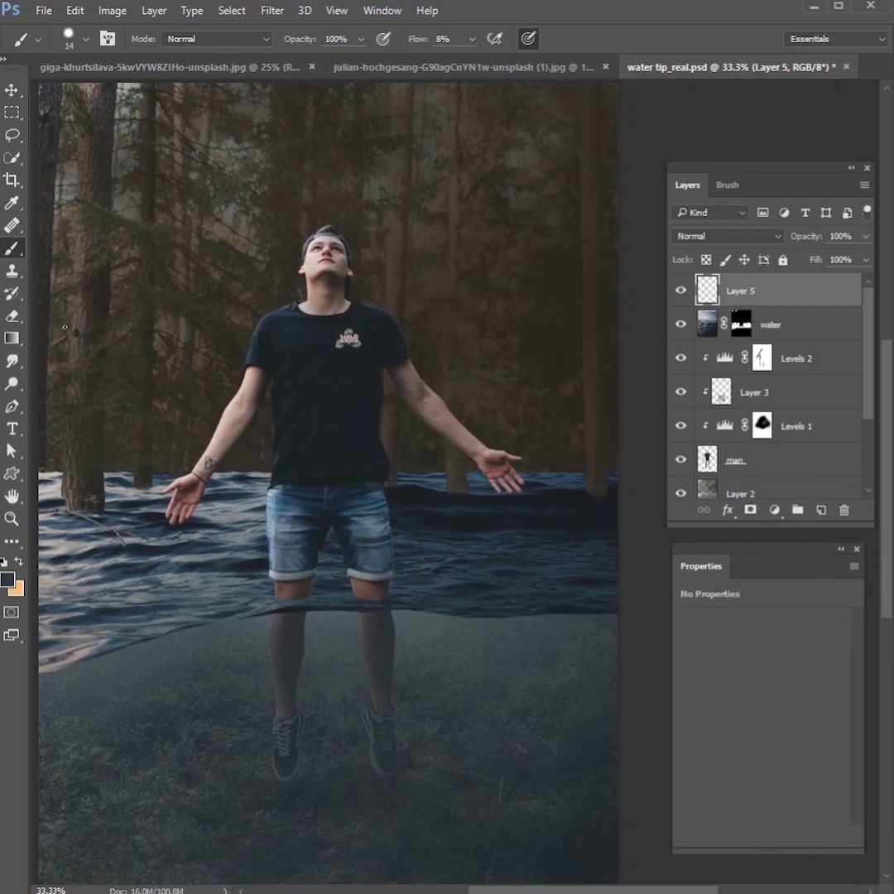
click(19, 563)
right_click(561, 434)
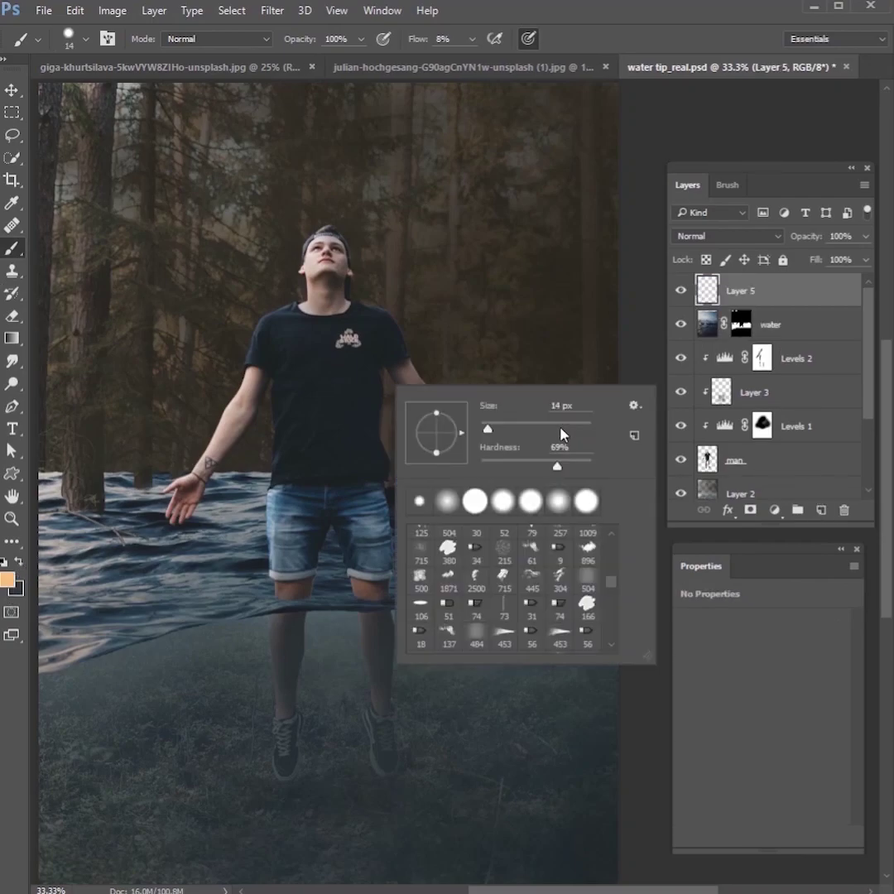
drag(575, 435, 580, 431)
mouse_move(157, 103)
mouse_down()
mouse_move(144, 168)
mouse_move(110, 120)
mouse_move(51, 310)
mouse_move(263, 69)
mouse_move(72, 140)
mouse_move(86, 249)
mouse_move(84, 198)
mouse_move(187, 108)
mouse_up()
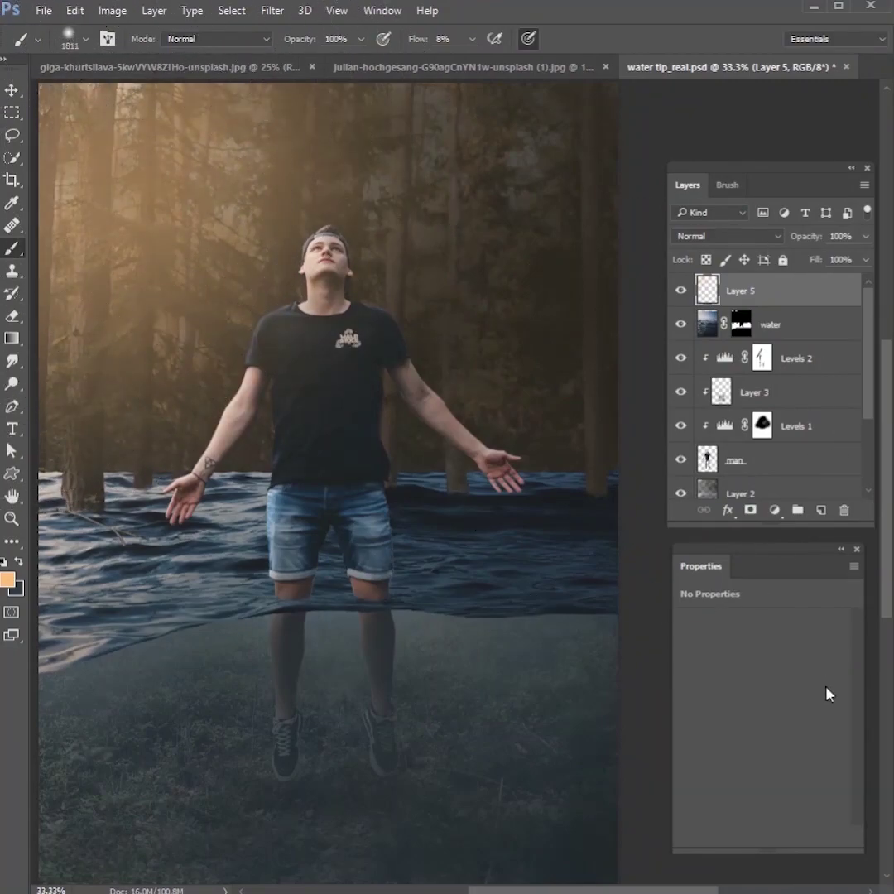
Step: Create another empty layer above the glow layer and place it inside a new group
click(821, 510)
click(798, 510)
drag(754, 310, 741, 277)
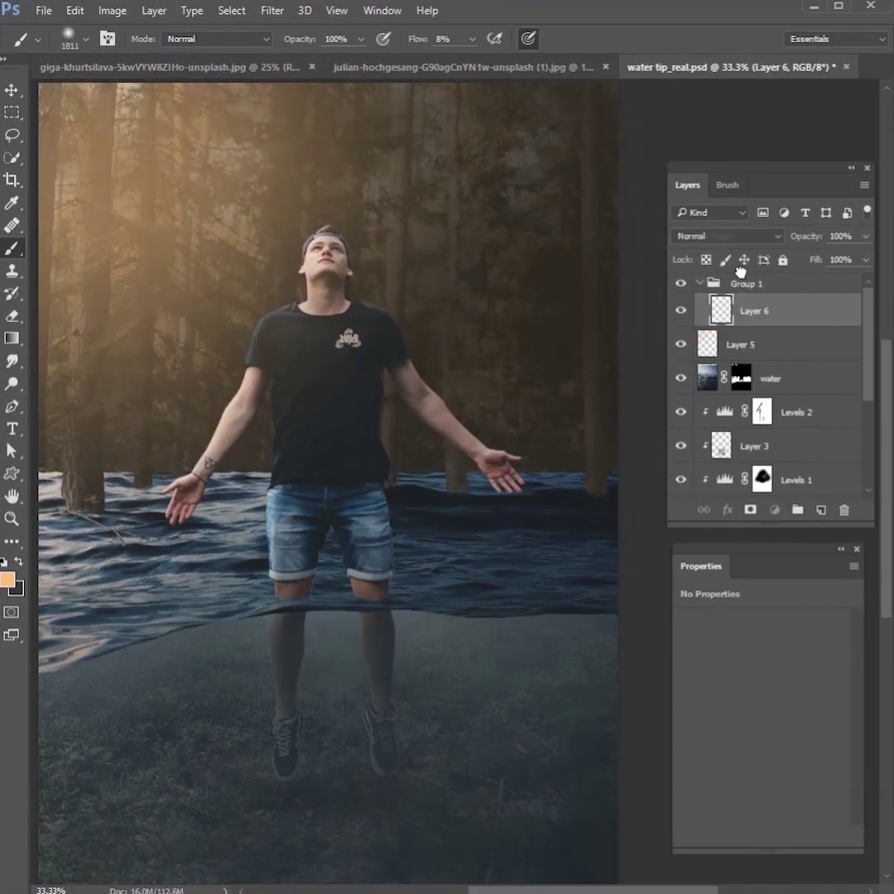
Step: Set the blend mode of Group 1 to Normal
click(744, 283)
click(728, 236)
click(713, 376)
click(733, 311)
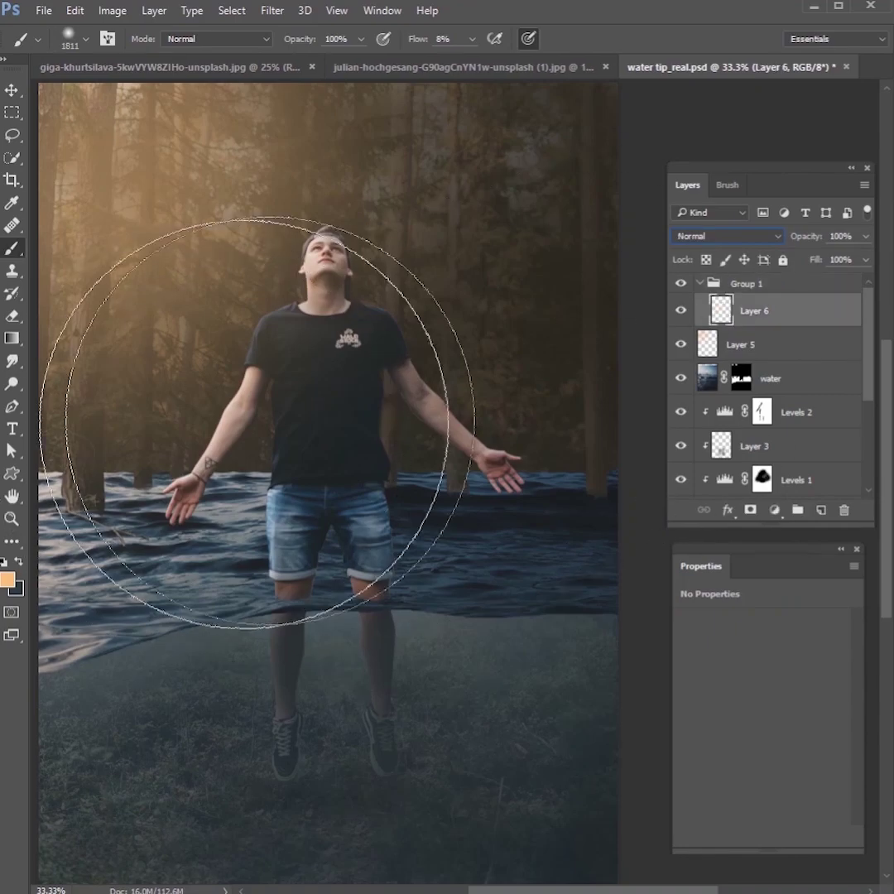
click(749, 284)
click(727, 236)
click(699, 262)
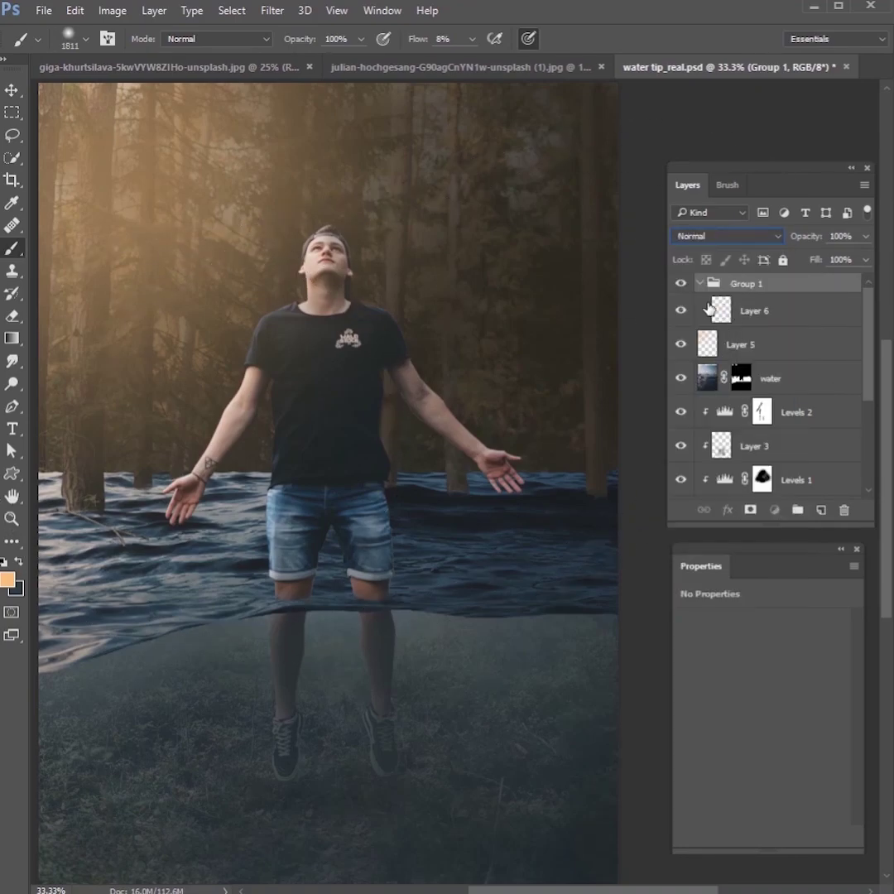
Step: Paint a brighter orange light in the image's upper-left corner on Layer 6 with a soft 432 px brush at 4% flow
click(709, 309)
right_click(339, 293)
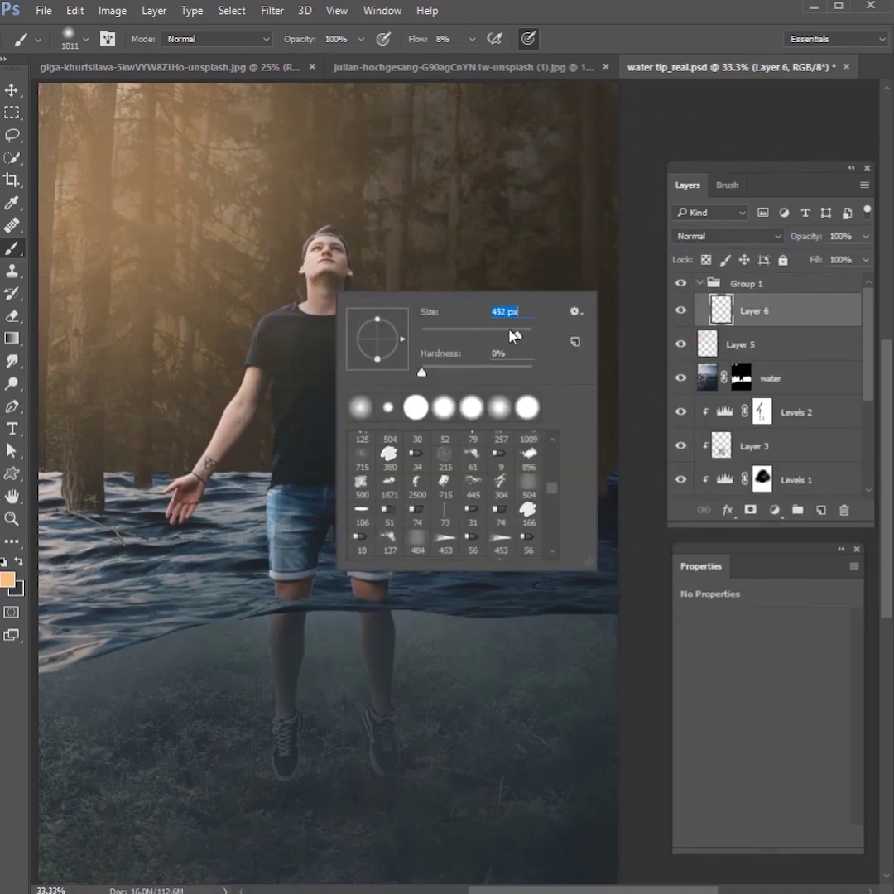
drag(472, 38, 472, 62)
mouse_move(153, 139)
mouse_down()
mouse_move(124, 87)
mouse_move(138, 168)
mouse_move(70, 134)
mouse_move(83, 93)
mouse_move(50, 149)
mouse_up()
Step: Spread the orange light on Layer 6 with a soft 1811 px brush and reduce the brush size to 448 px
right_click(156, 180)
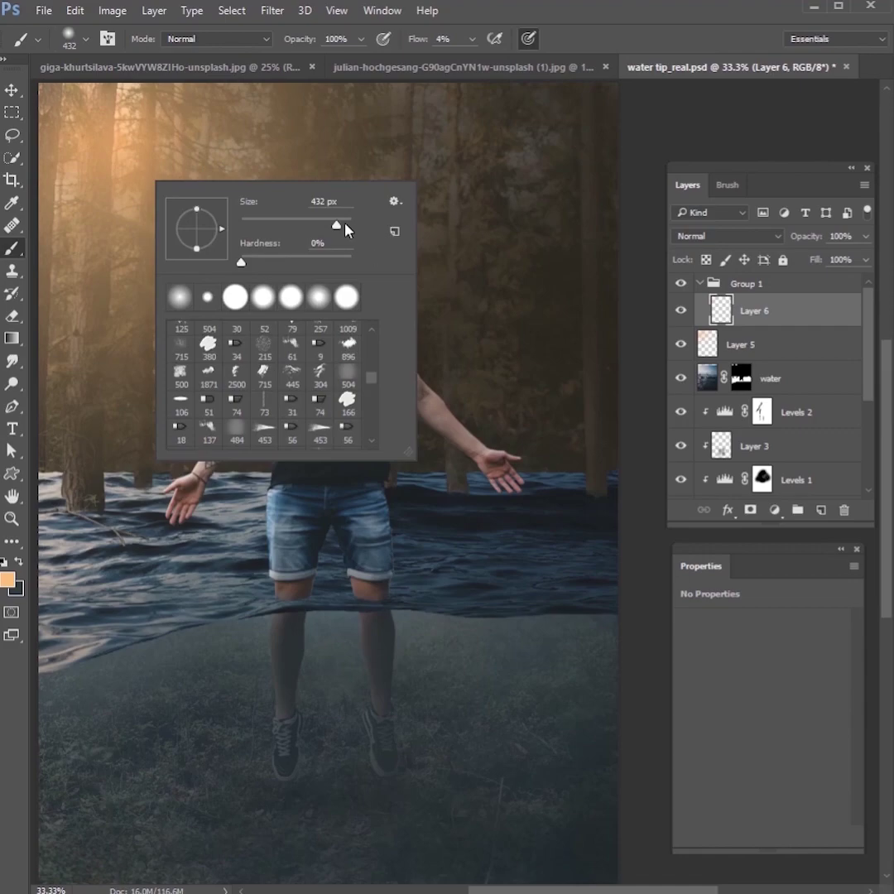
click(344, 223)
click(195, 147)
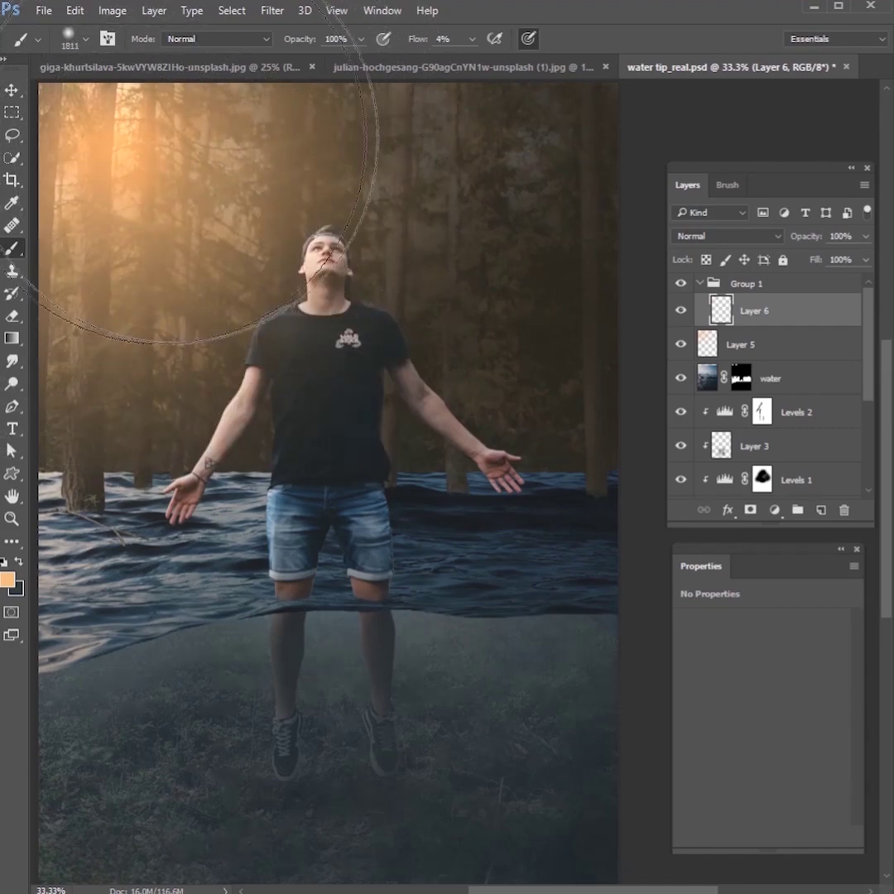
right_click(320, 271)
drag(494, 313, 501, 321)
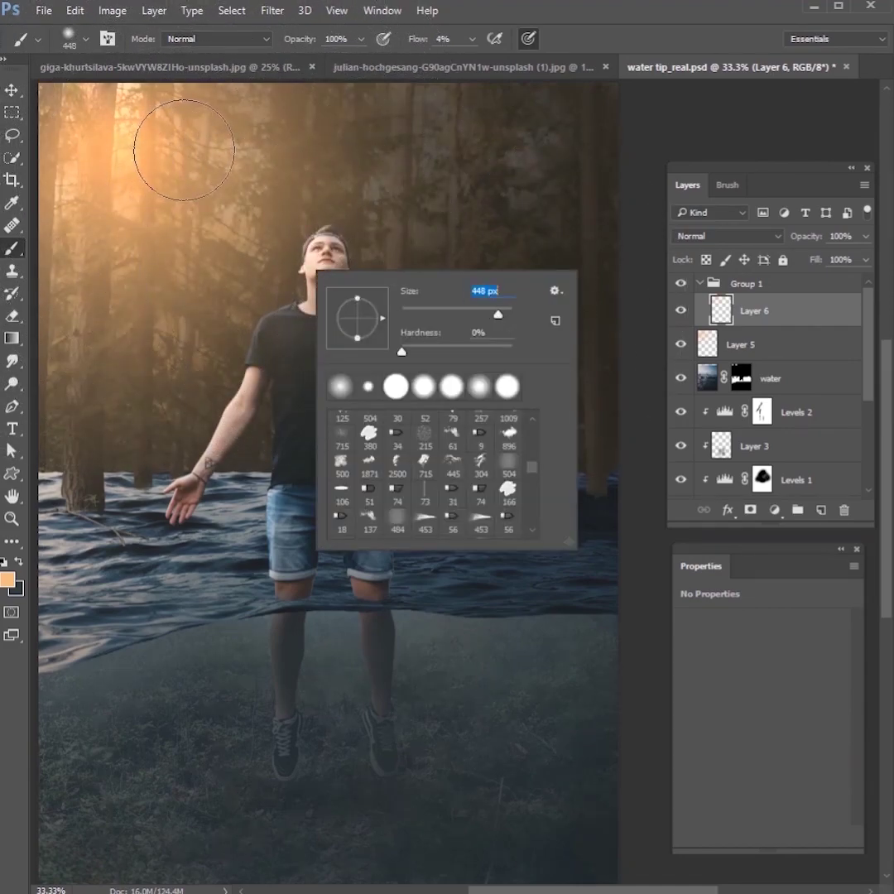
Step: Paint more orange light over the forest's upper-left area on Layer 6 with a soft 448 px brush at 4% flow
key(Return)
click(49, 185)
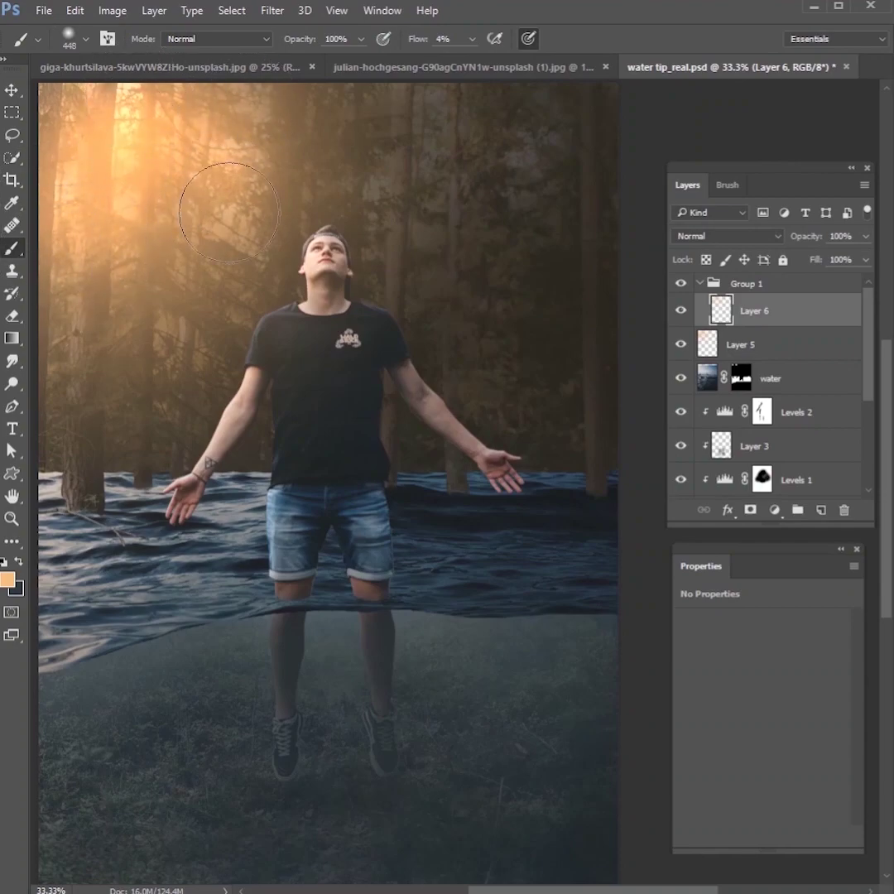
click(122, 289)
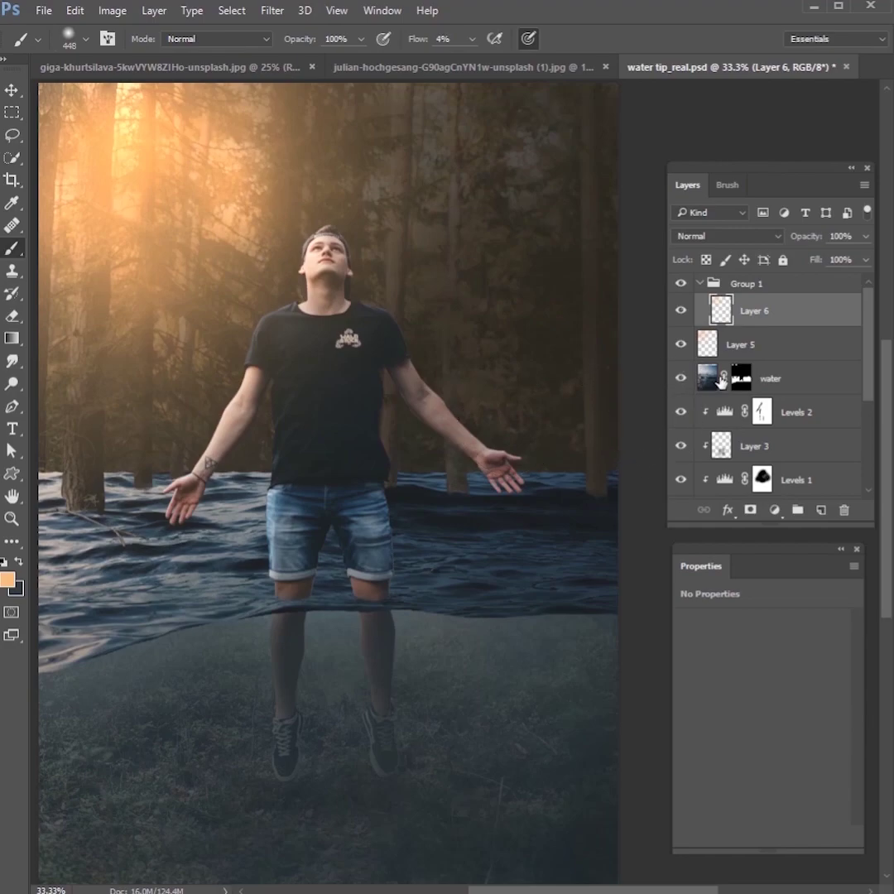
Step: Add a trial Levels adjustment above Levels 2, and delete both it and Levels 2
scroll(850, 398, down, 3)
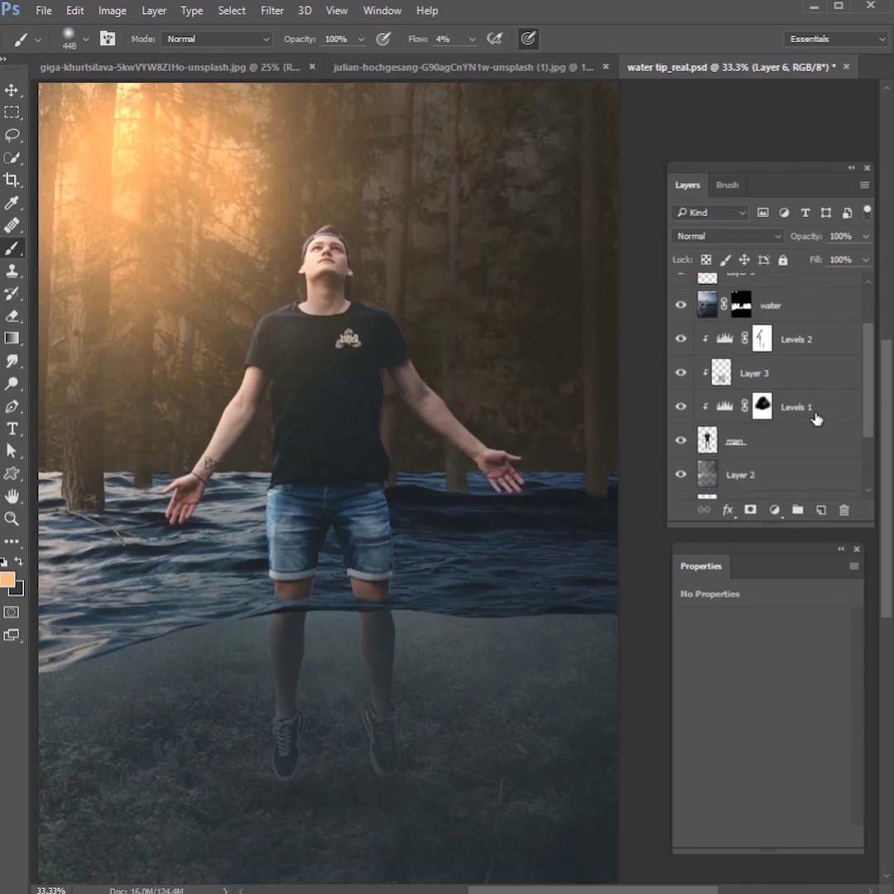
click(762, 338)
click(774, 510)
click(811, 615)
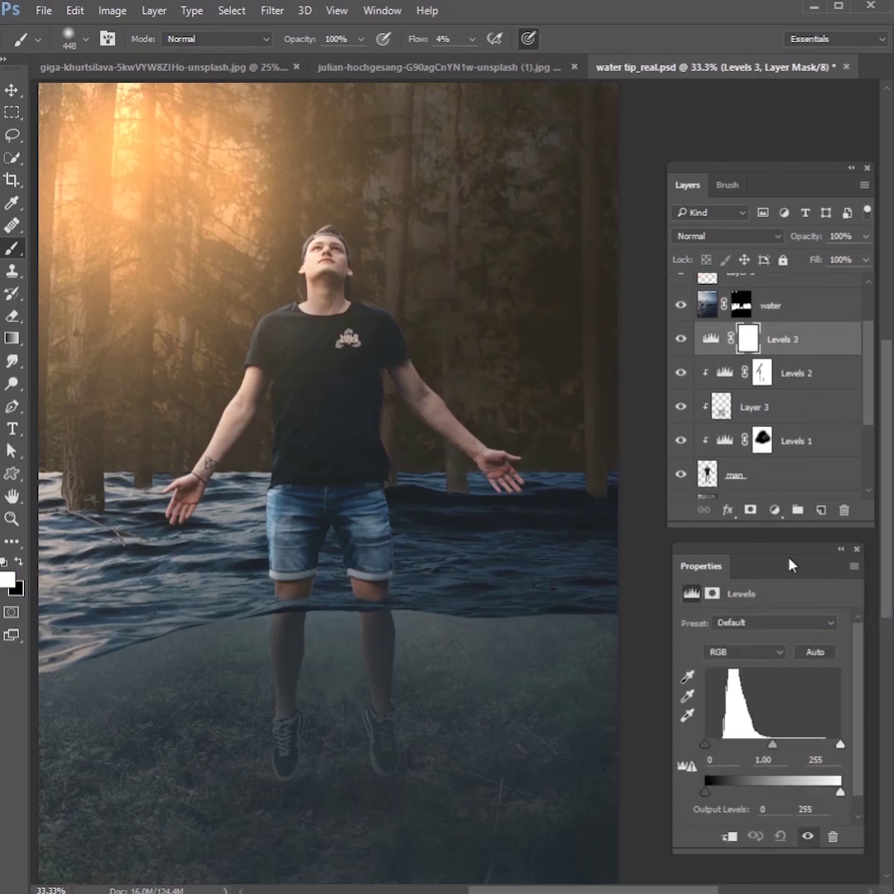
key(Delete)
key(Delete)
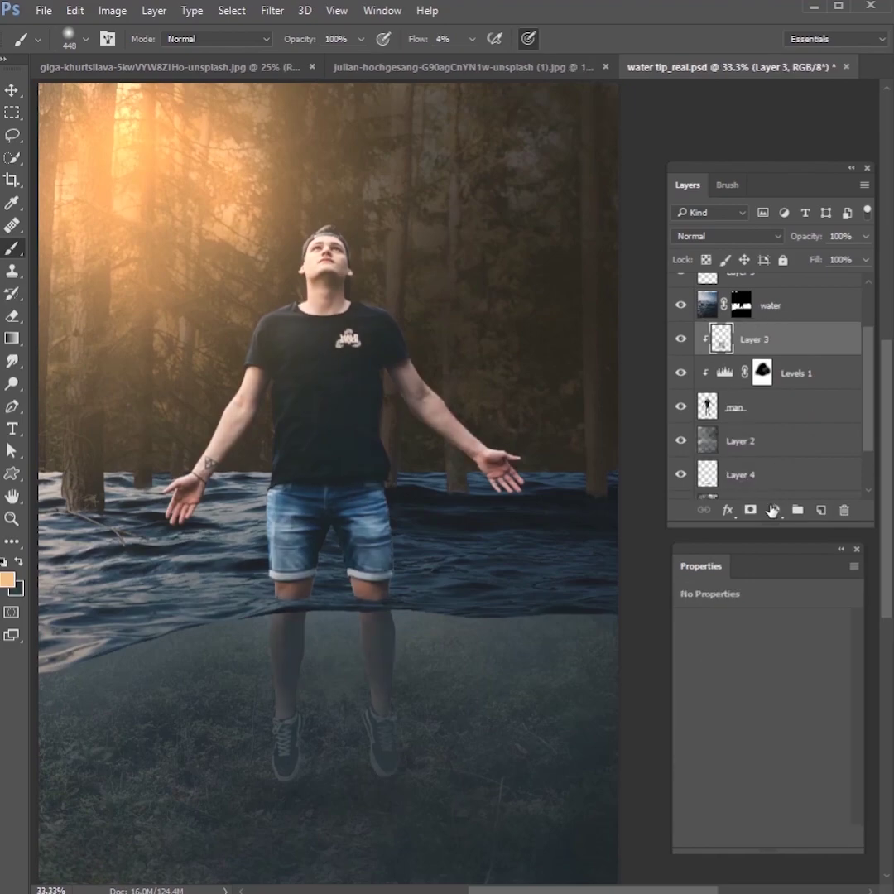
Step: Add a Levels adjustment clipped to the man above Layer 3, with output levels set to 13 and 170
click(772, 510)
click(792, 613)
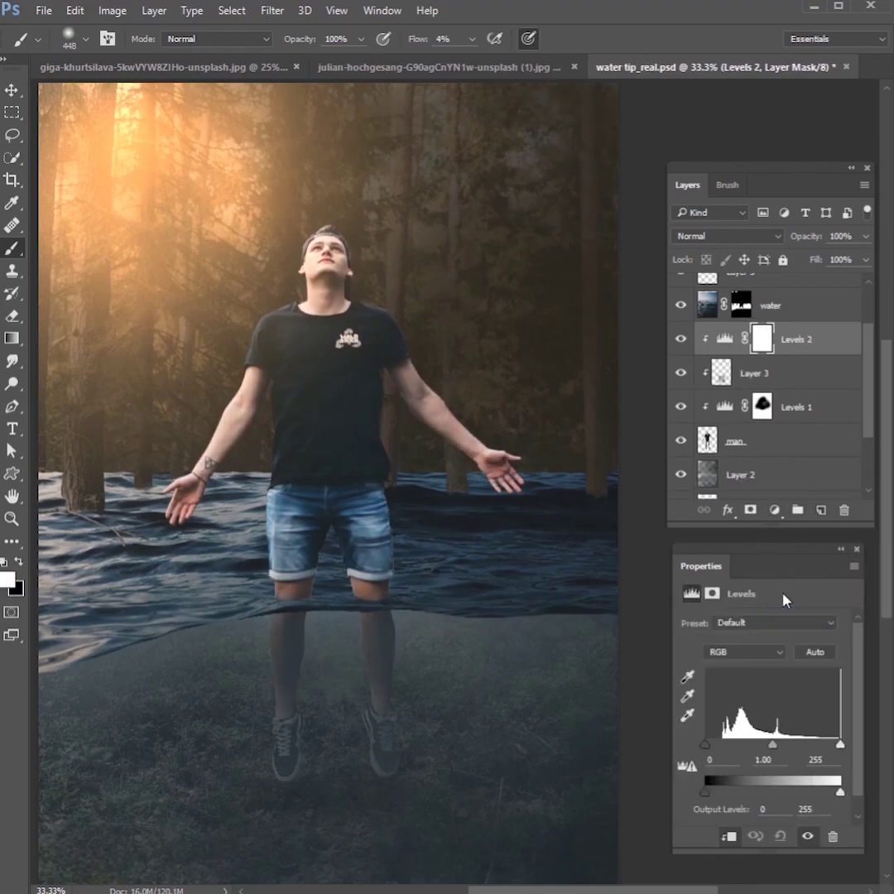
drag(838, 792, 796, 795)
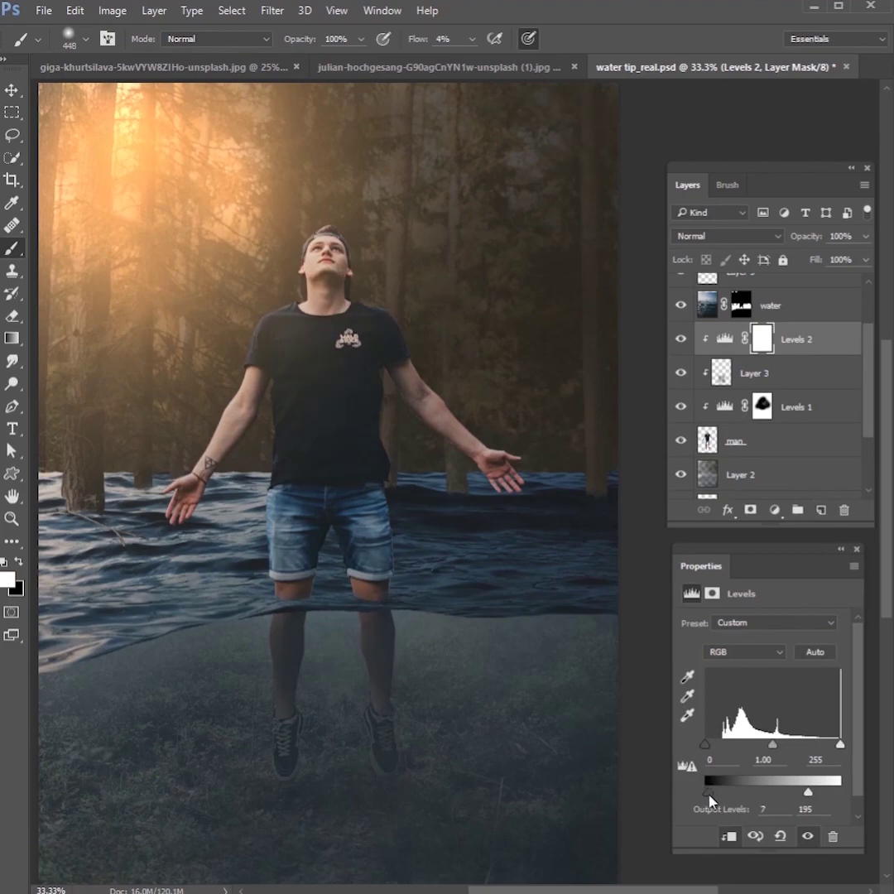
drag(711, 800, 713, 801)
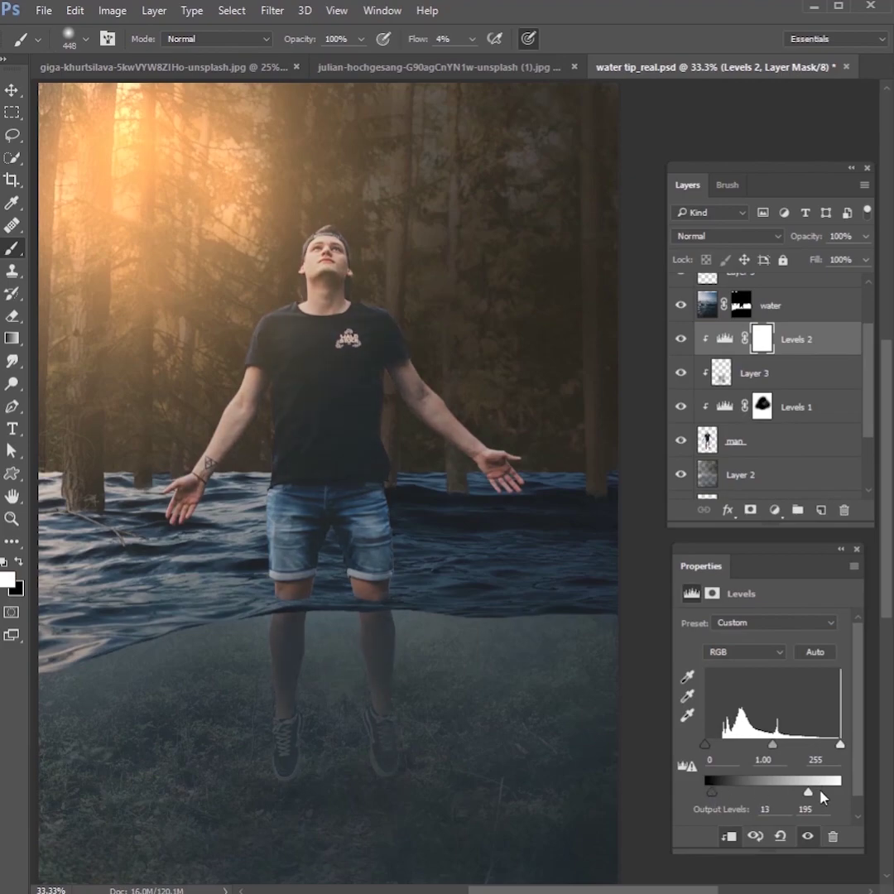
drag(808, 793, 799, 796)
Step: Resize the soft brush and make black the foreground colour for painting on the Levels 2 mask
right_click(308, 377)
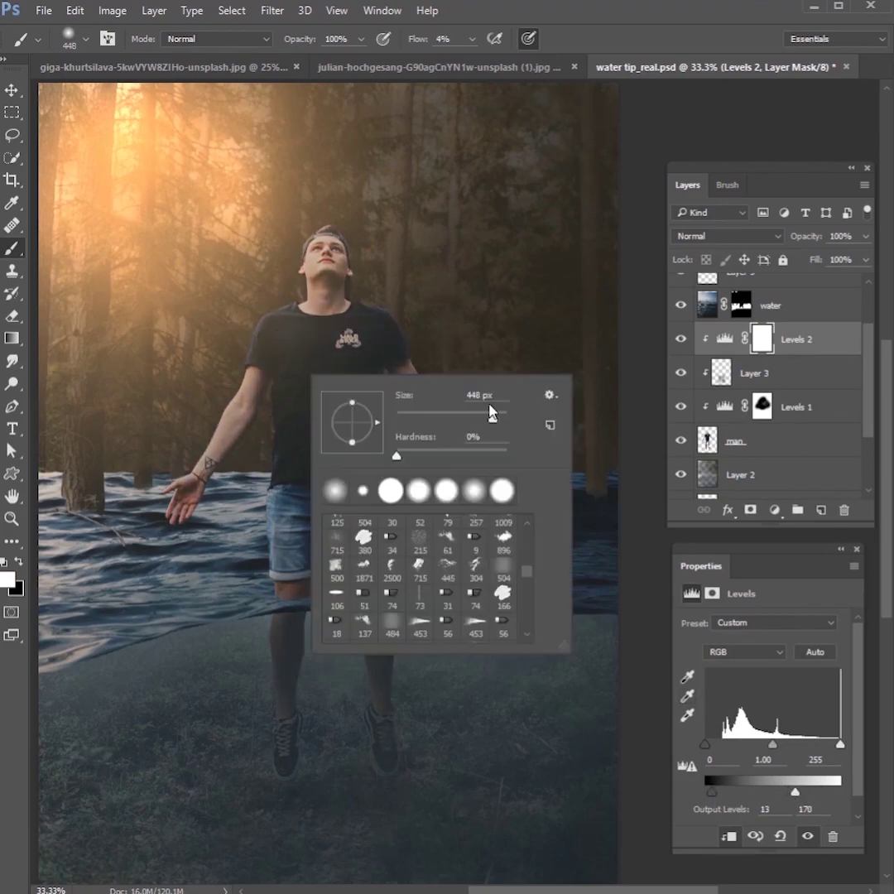
drag(435, 395, 295, 345)
key(Return)
key(x)
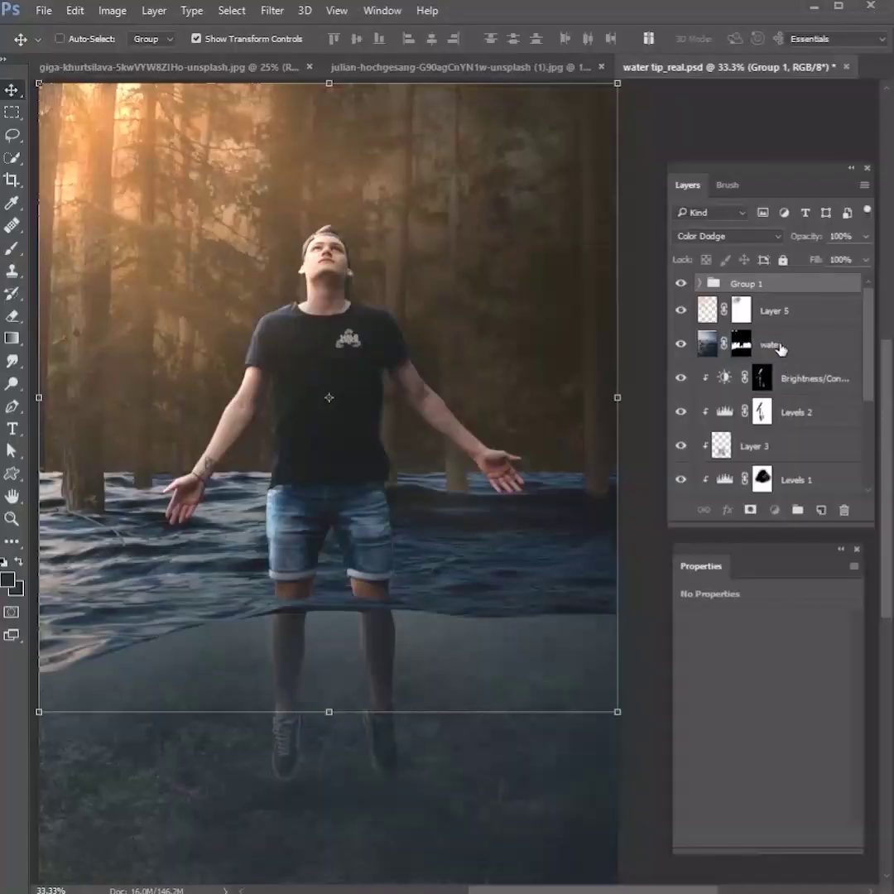
Step: Add a Hue/Saturation adjustment above the water layer and clip it to that layer
click(778, 348)
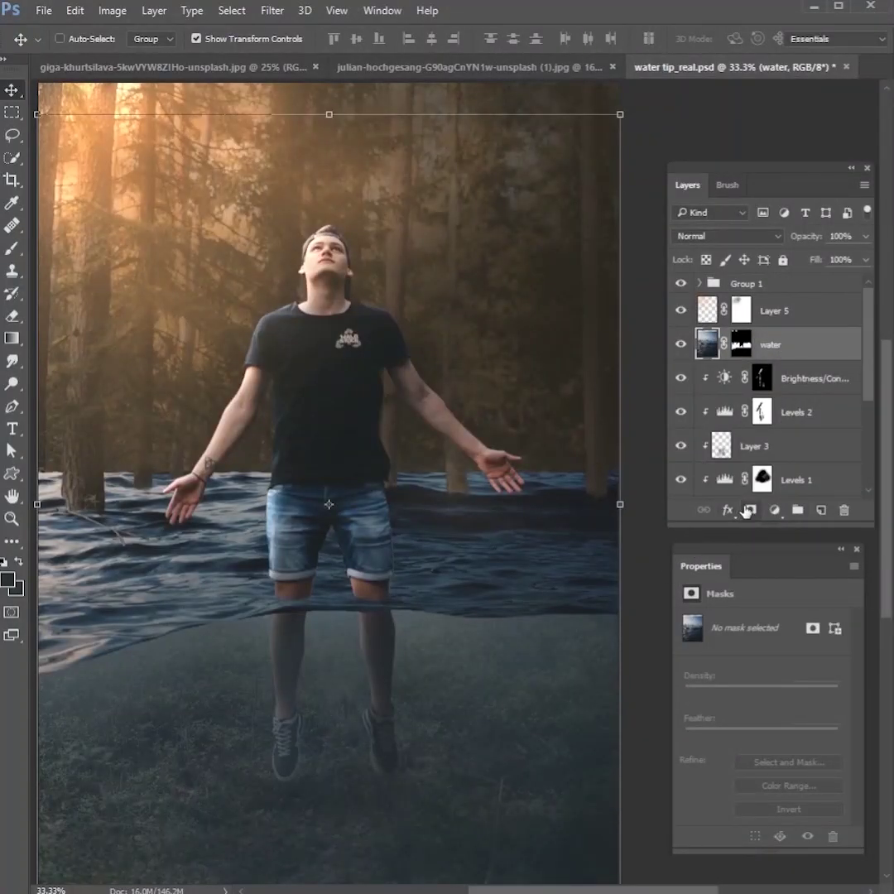
click(773, 510)
click(811, 697)
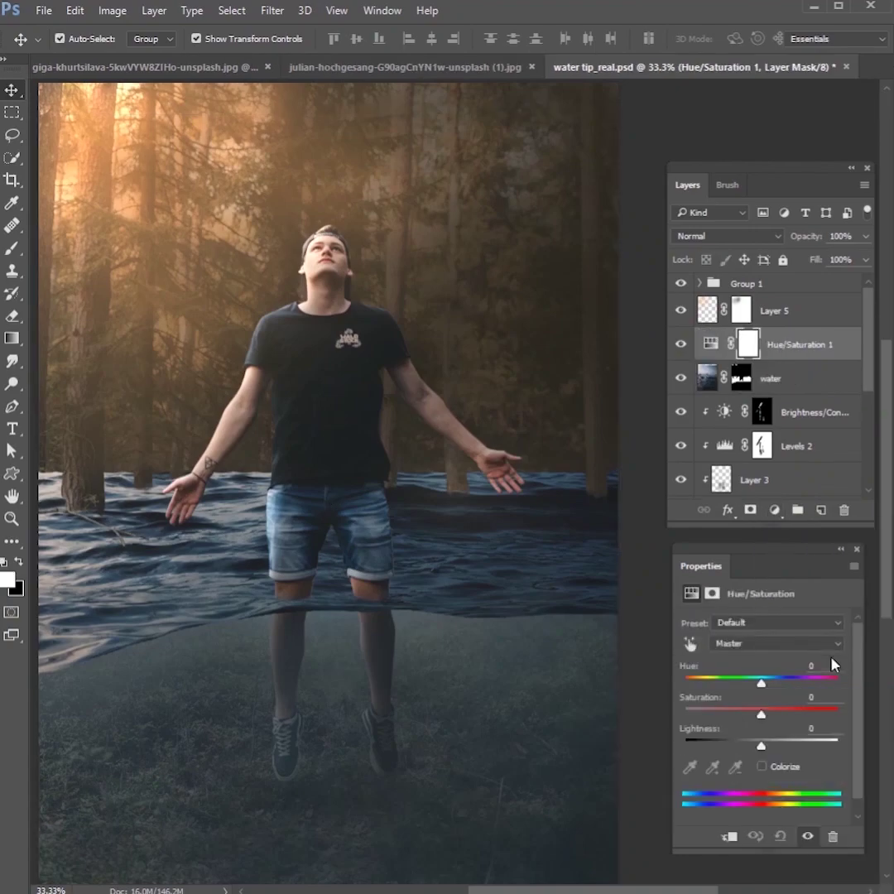
key(ctrl+alt+g)
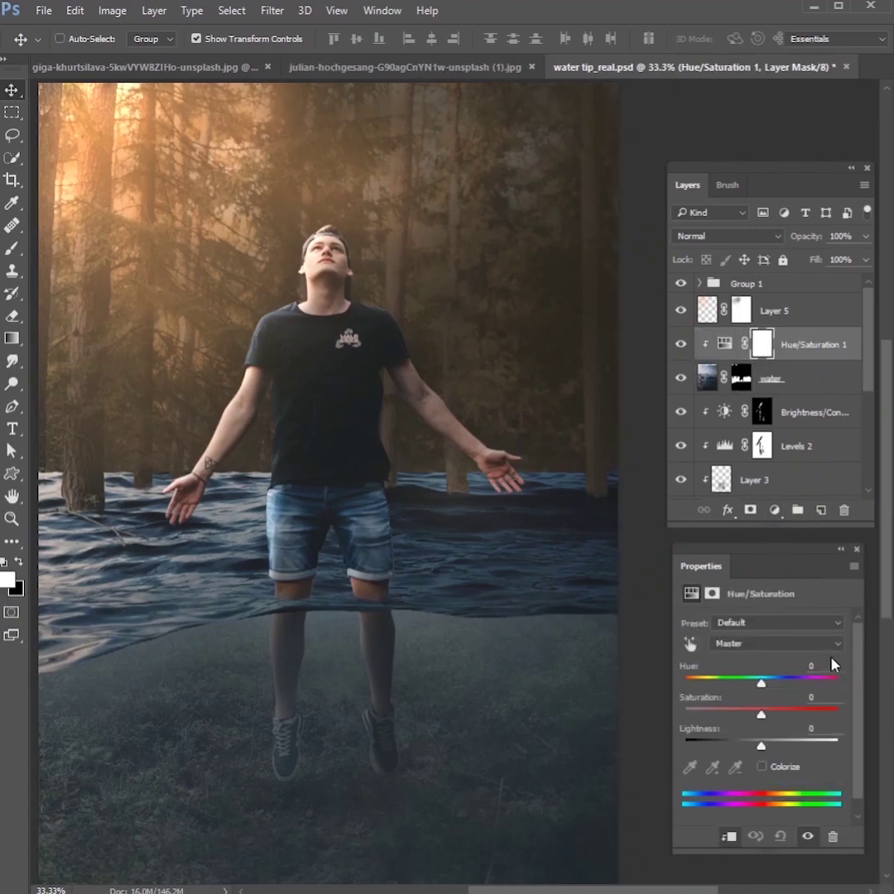
Step: Colorize the water brown with Hue 35, Saturation 13 and Lightness -25
click(761, 767)
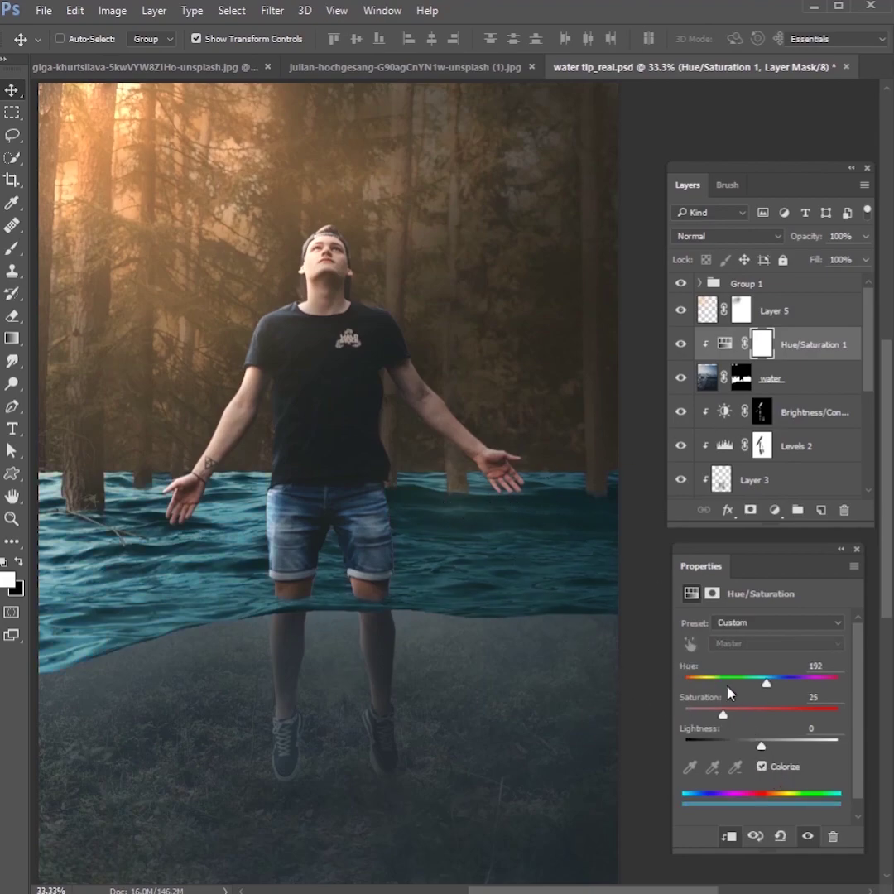
drag(744, 686, 709, 687)
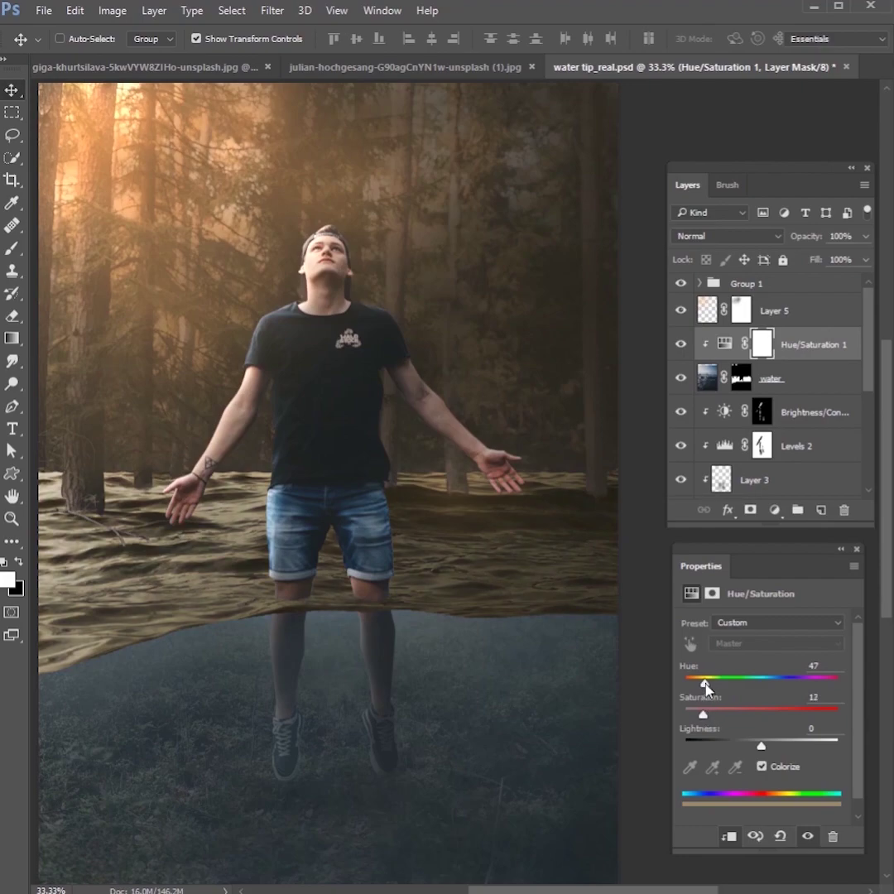
drag(761, 745, 741, 747)
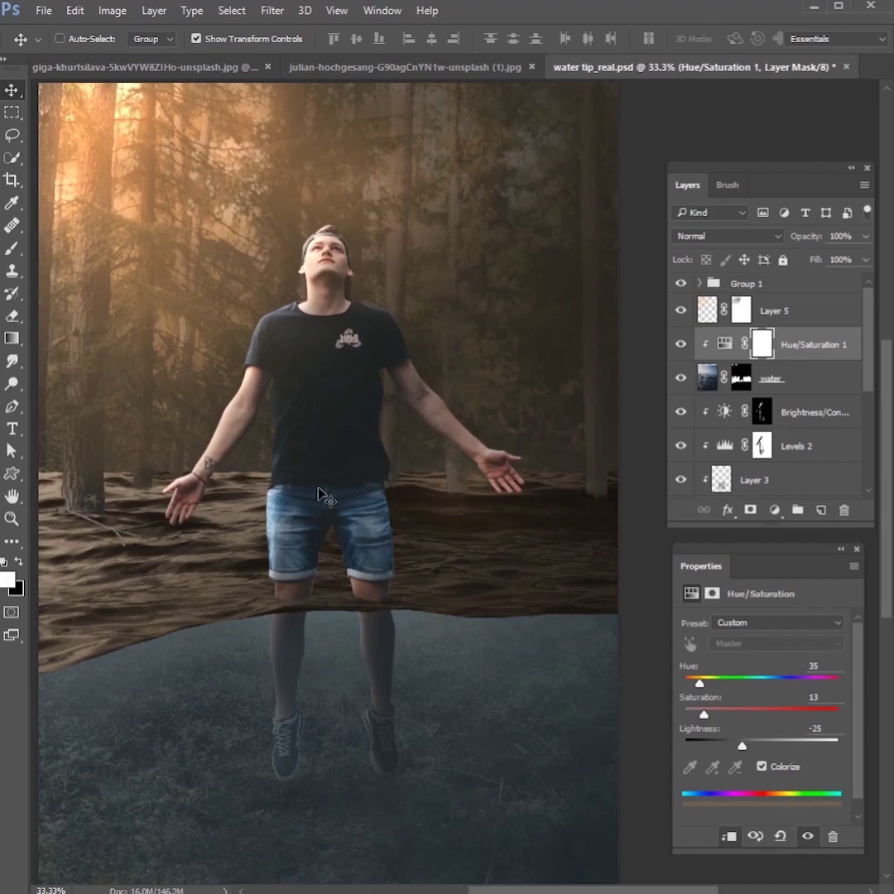
Step: Mask the Hue/Saturation tint off the foreground water with a soft black 432 px brush at 26% flow, keeping it along the far edge
click(762, 344)
key(b)
key(x)
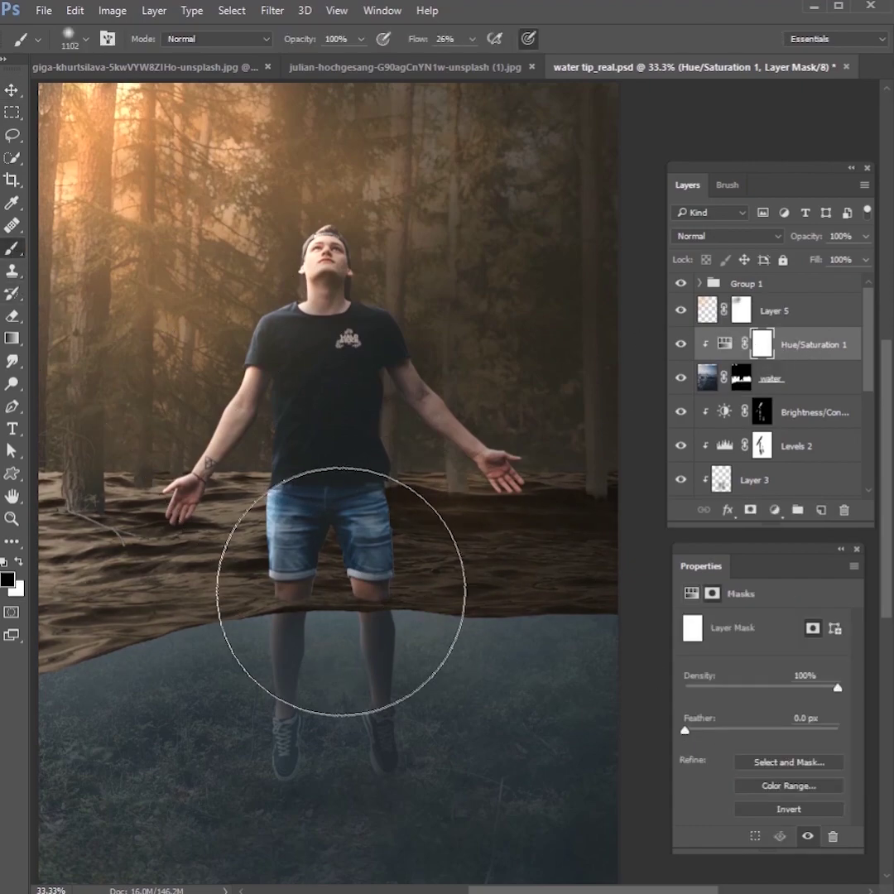
right_click(341, 592)
mouse_move(524, 628)
mouse_down()
mouse_move(539, 589)
mouse_move(300, 578)
mouse_move(59, 612)
mouse_move(108, 598)
mouse_move(102, 549)
mouse_move(257, 566)
mouse_move(580, 564)
mouse_move(620, 590)
mouse_move(576, 548)
mouse_move(289, 525)
mouse_move(135, 528)
mouse_move(62, 665)
mouse_move(605, 586)
mouse_move(540, 563)
mouse_move(68, 520)
mouse_move(100, 602)
mouse_move(238, 600)
mouse_move(189, 518)
mouse_move(418, 519)
mouse_move(483, 555)
mouse_up()
key(Return)
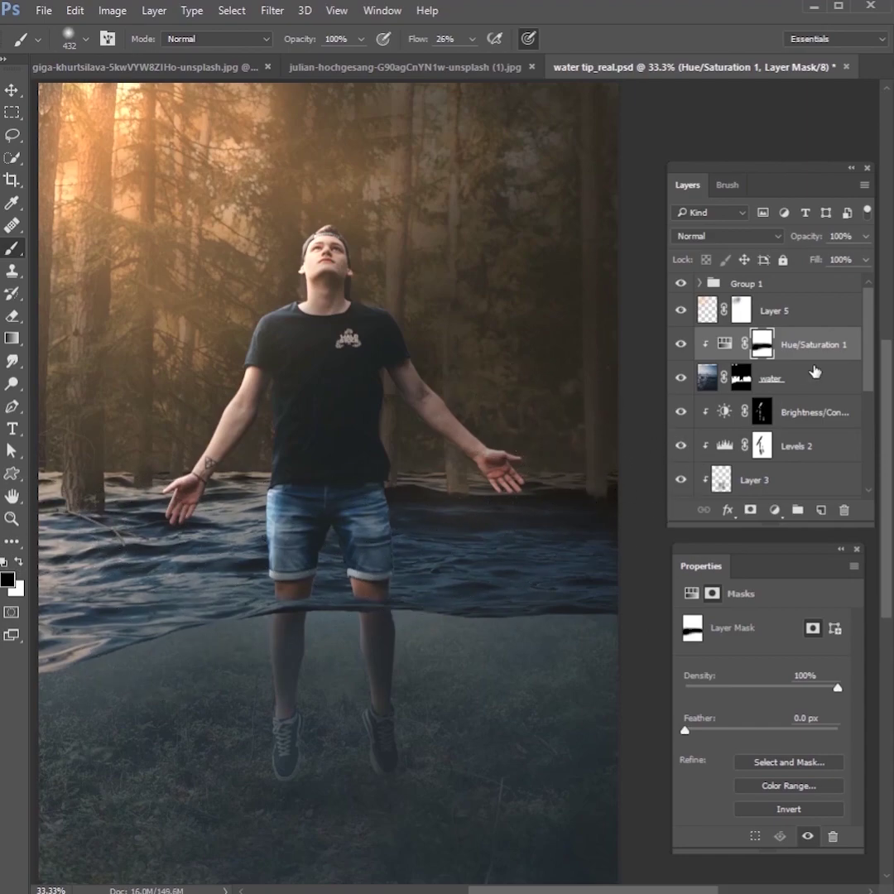
Step: Paste the bubbles image above Layer 5 and set its blend mode to Screen
click(800, 314)
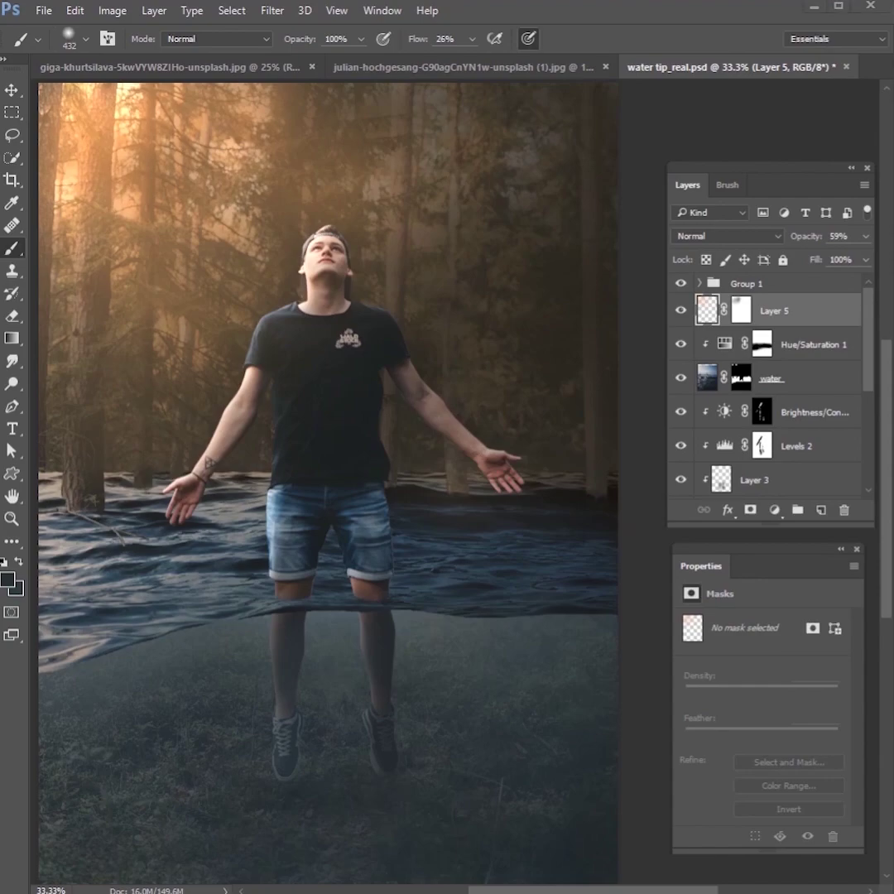
key(ctrl+v)
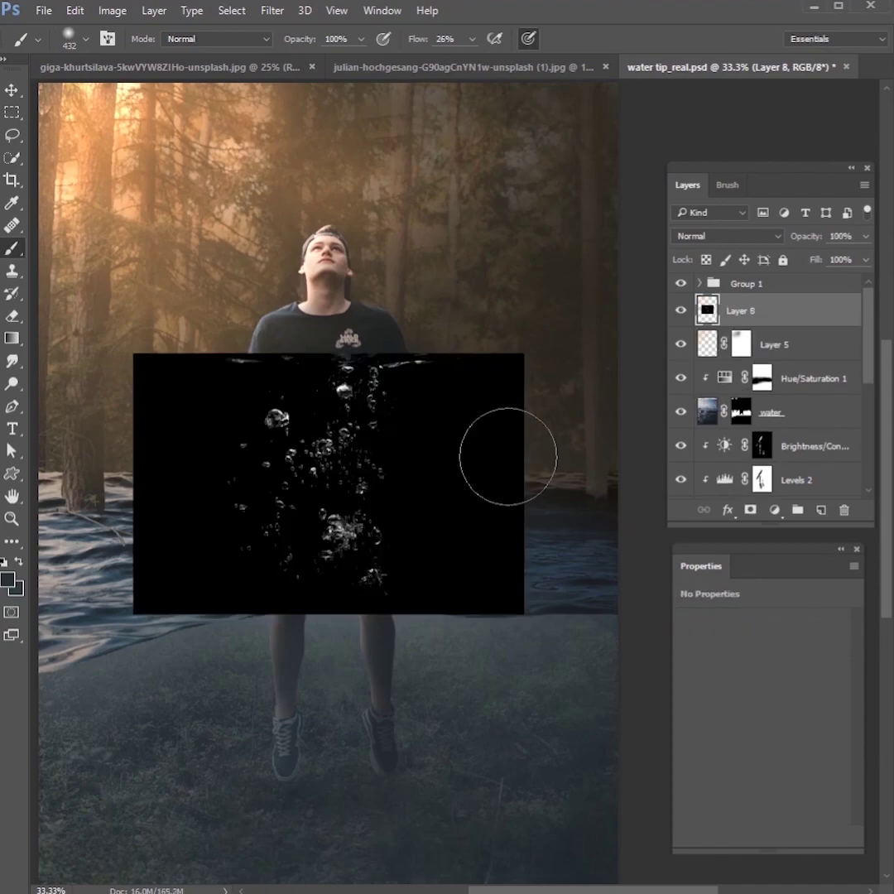
click(713, 236)
click(702, 355)
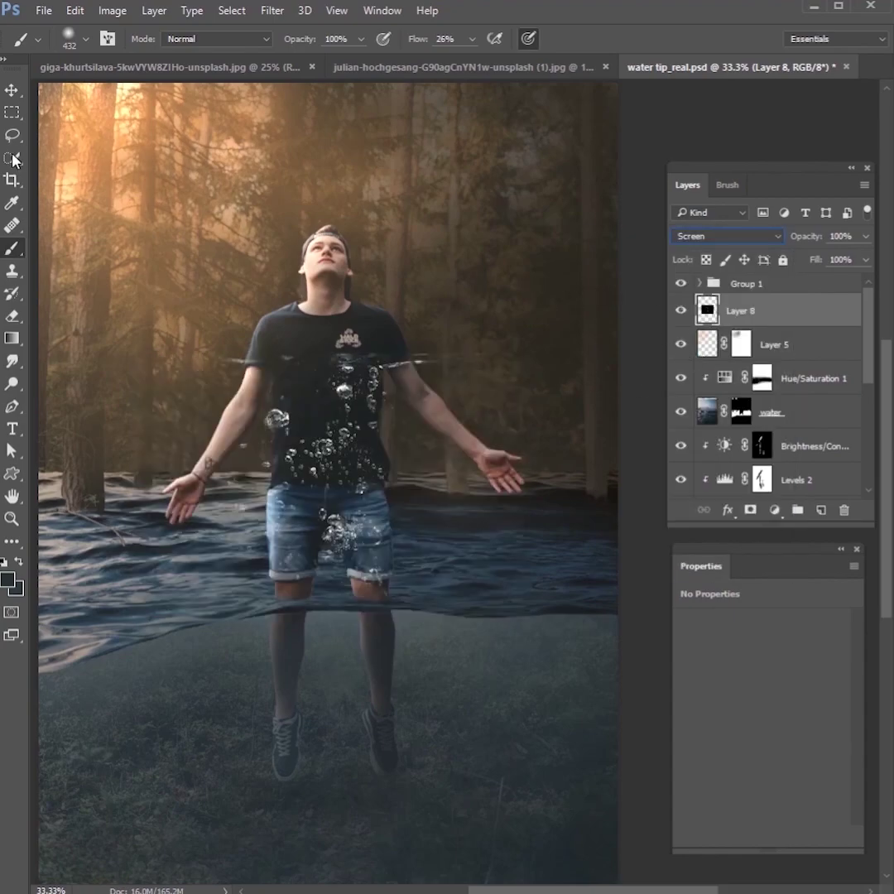
Step: Move the bubbles below the waterline around the man's legs and scale them down to fit there
click(12, 89)
drag(399, 485, 399, 681)
drag(530, 548, 466, 594)
drag(439, 615, 480, 627)
click(750, 39)
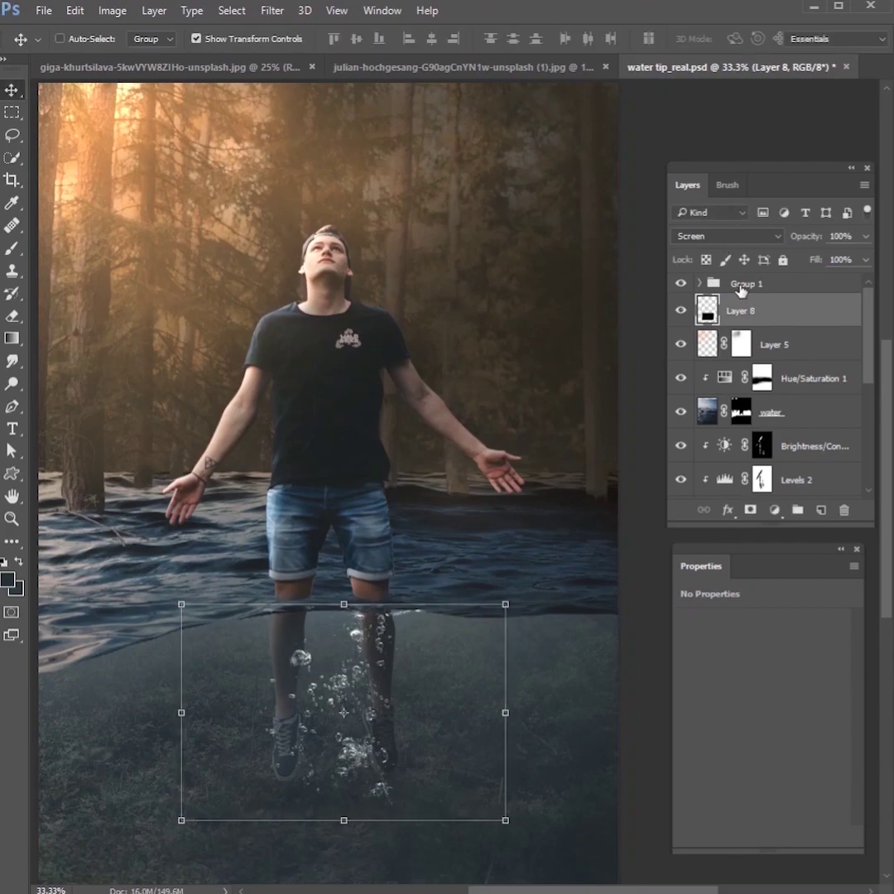
Step: Select Layer 5, the glow layer below the bubbles
click(738, 284)
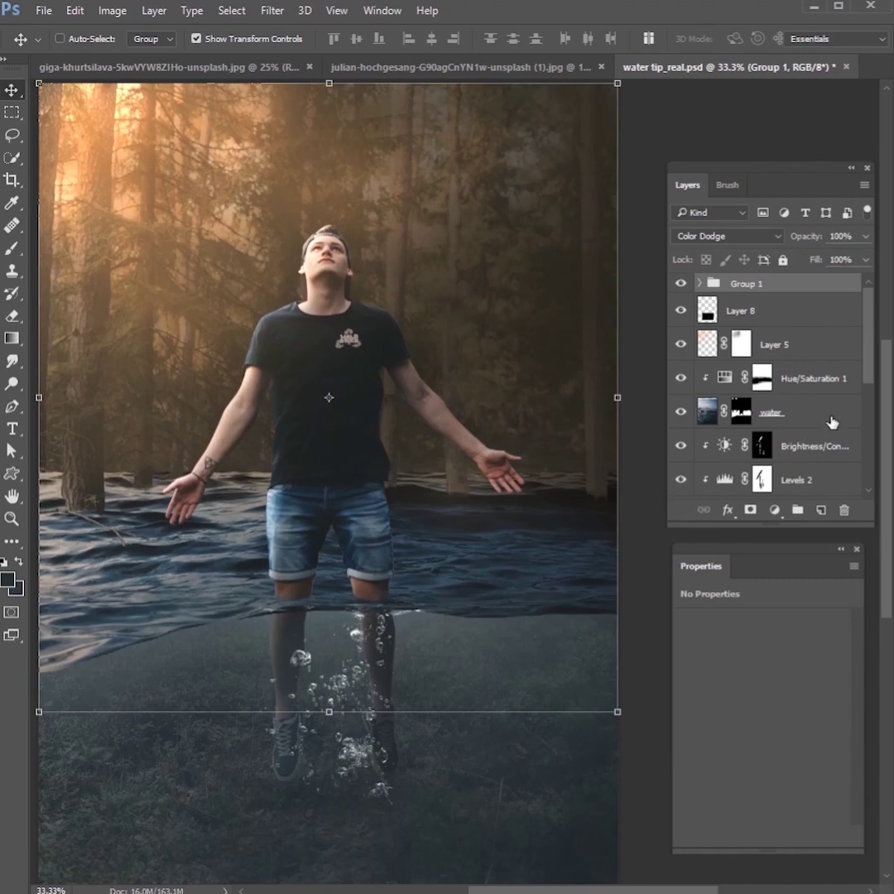
click(796, 342)
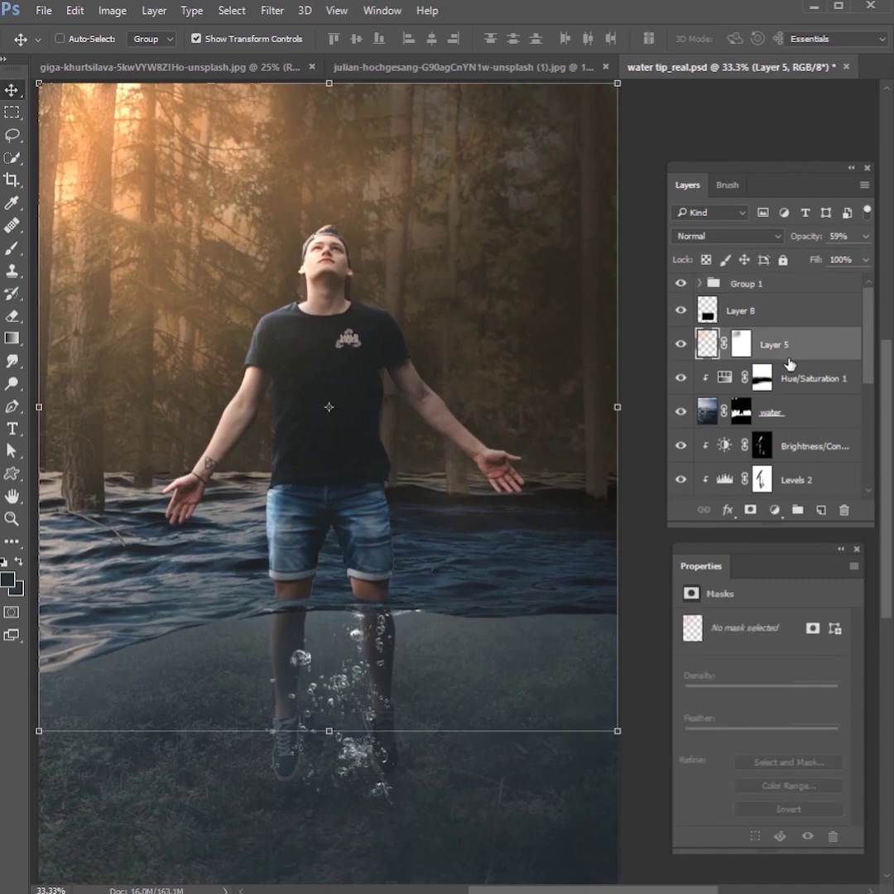